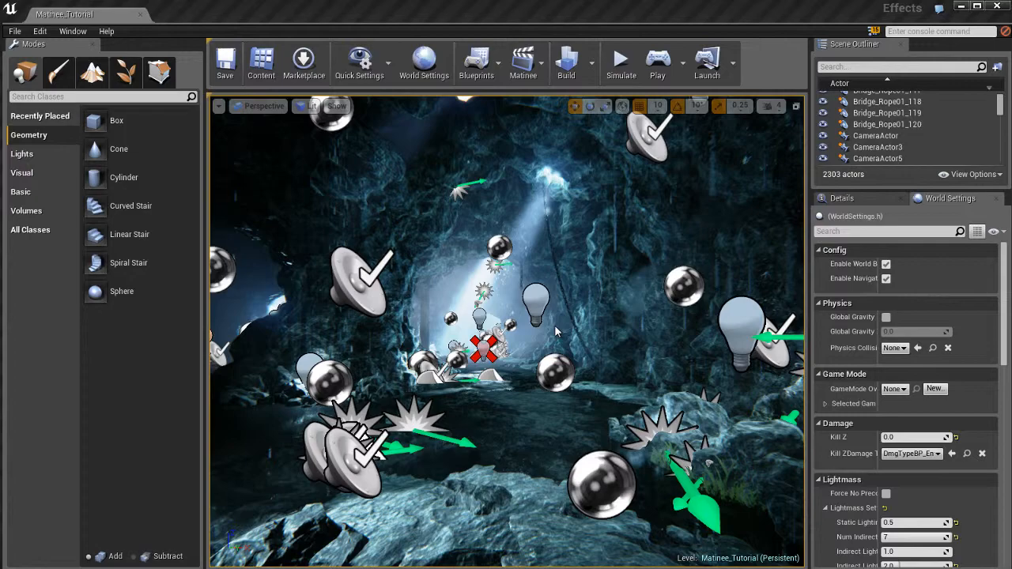
Orbit around the cave scene, then play the level in the editor and stop the playback
right_drag(577, 329, 133, 329)
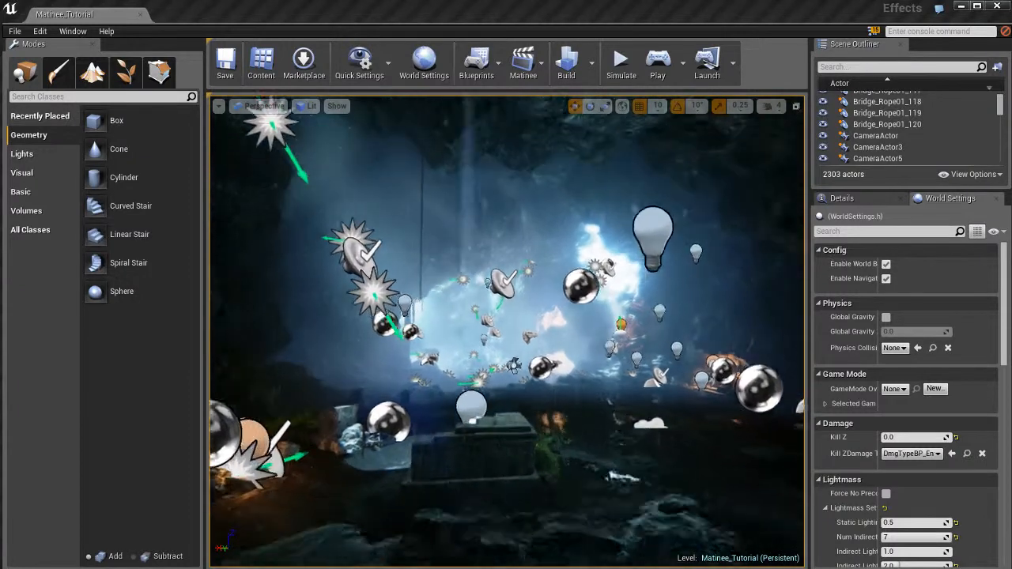
right_drag(507, 333, 523, 329)
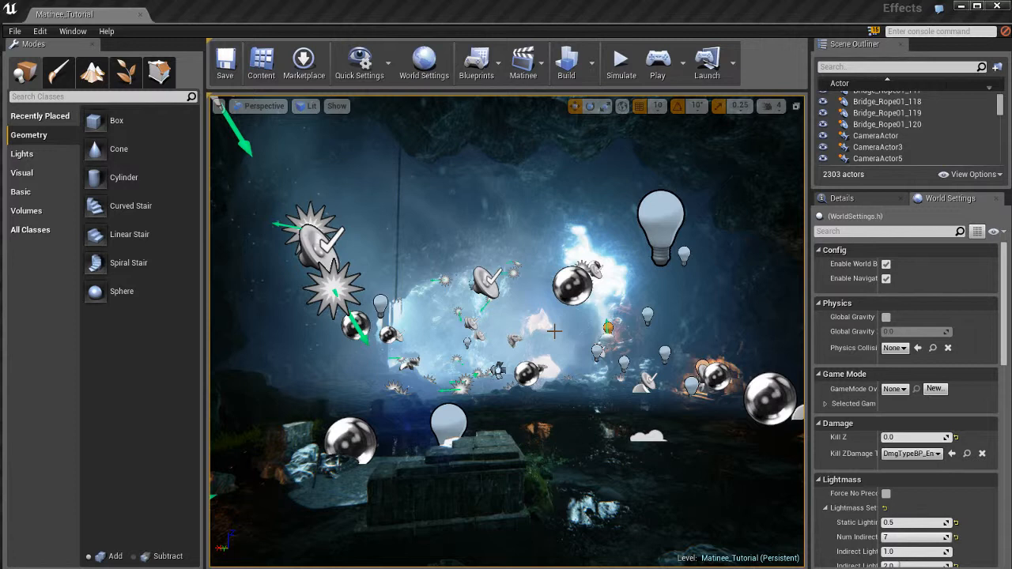
key(alt+p)
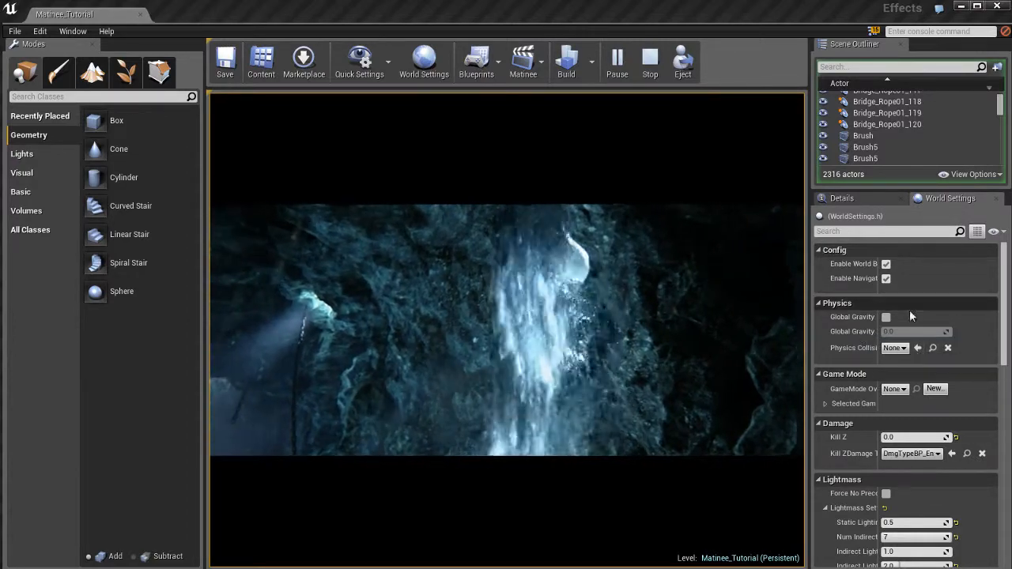
click(651, 71)
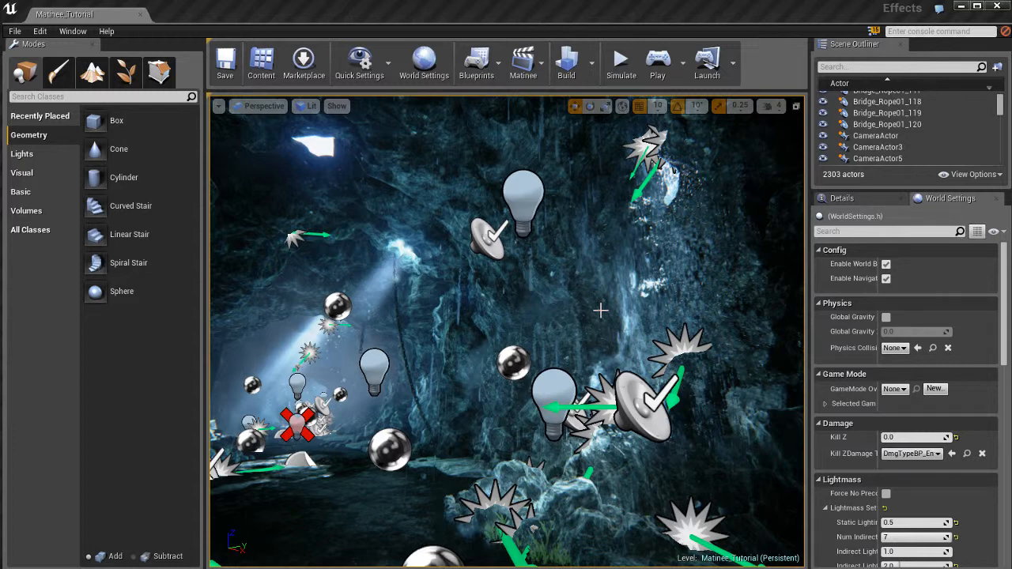
Browse the All Classes list and search it for Matinee, then clear the search
right_drag(578, 306, 569, 312)
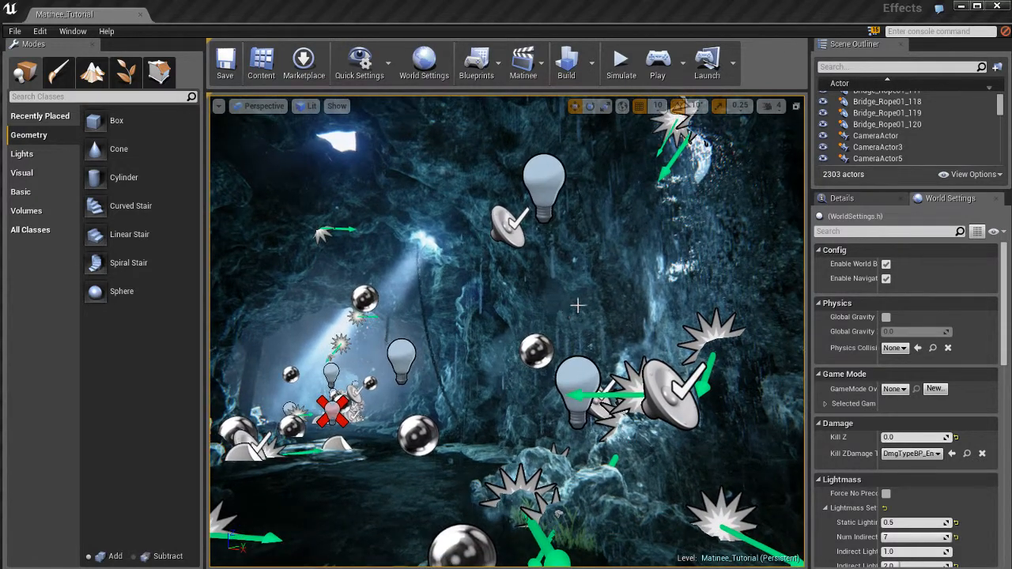
click(657, 63)
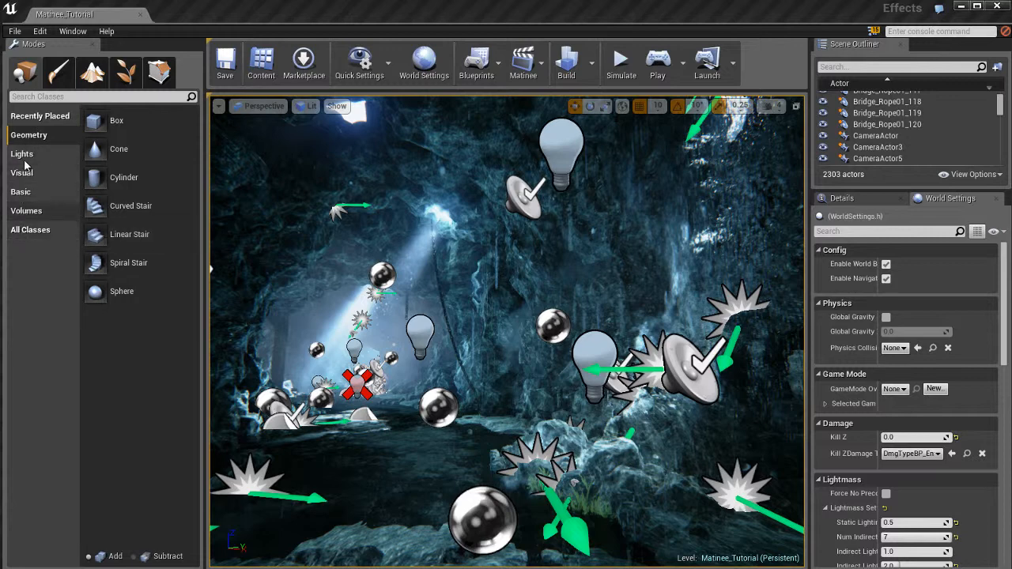
click(24, 230)
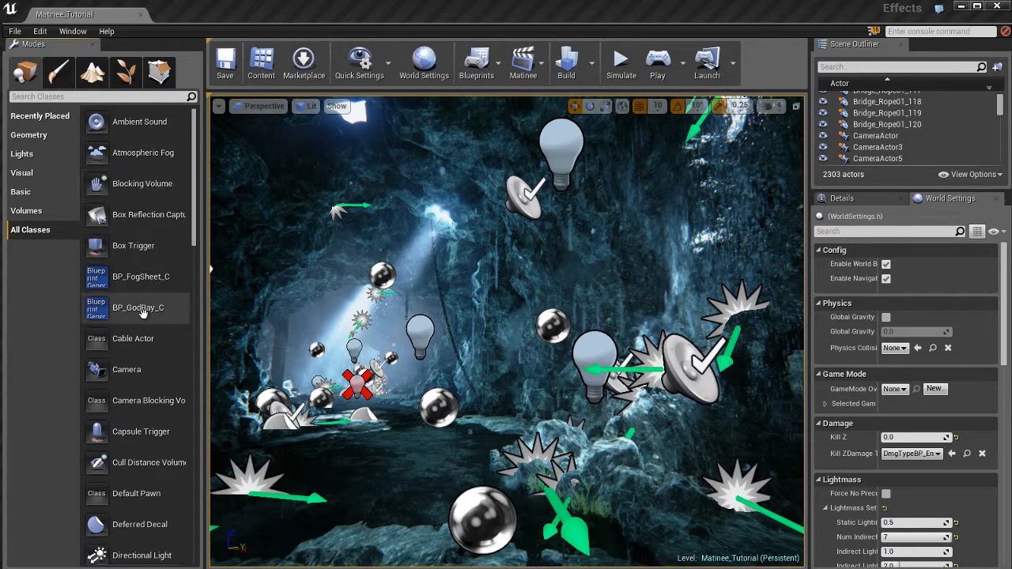
scroll(143, 316, down, 5)
scroll(144, 317, down, 20)
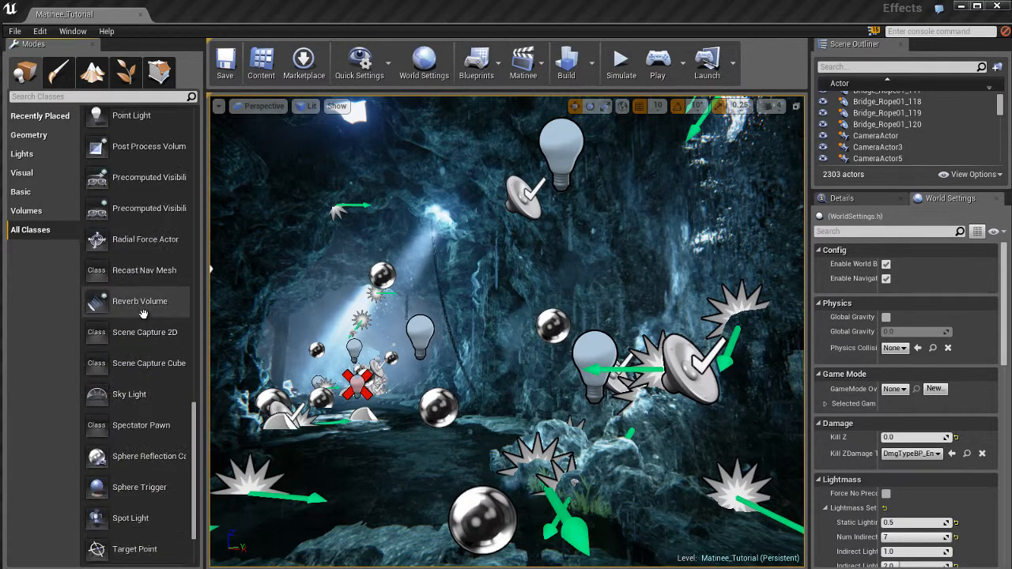
scroll(143, 315, up, 18)
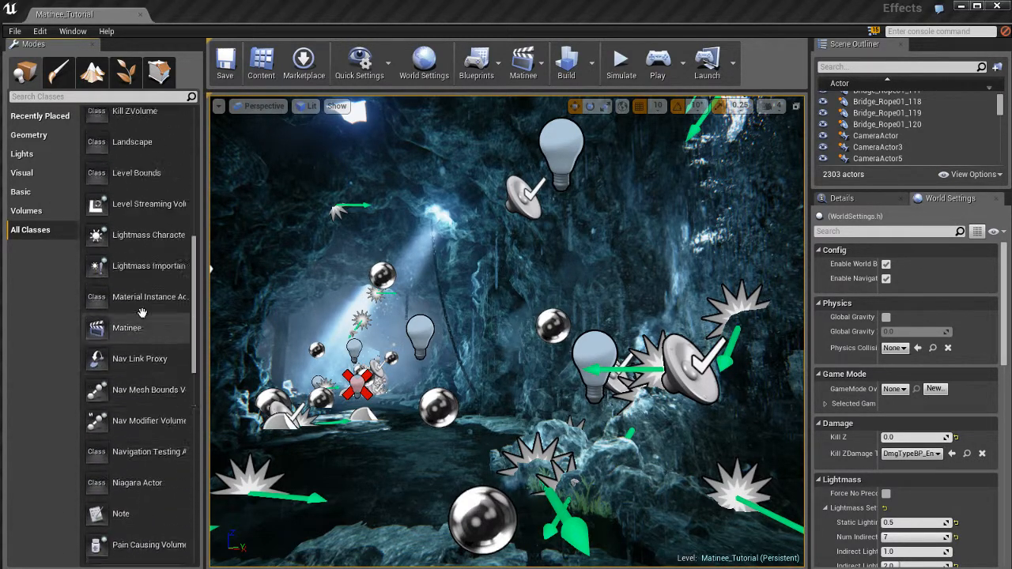
scroll(140, 363, down, 3)
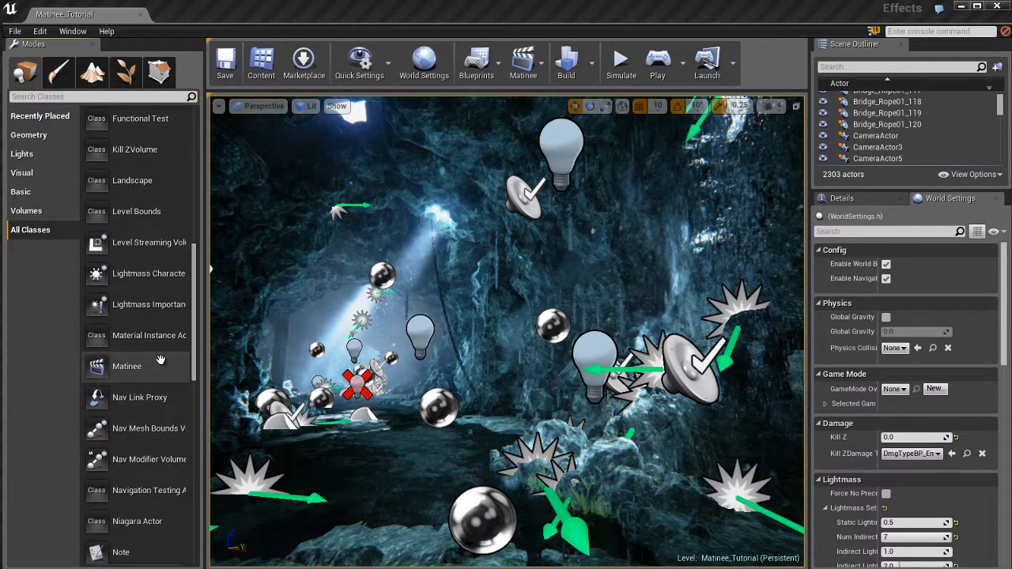
click(135, 97)
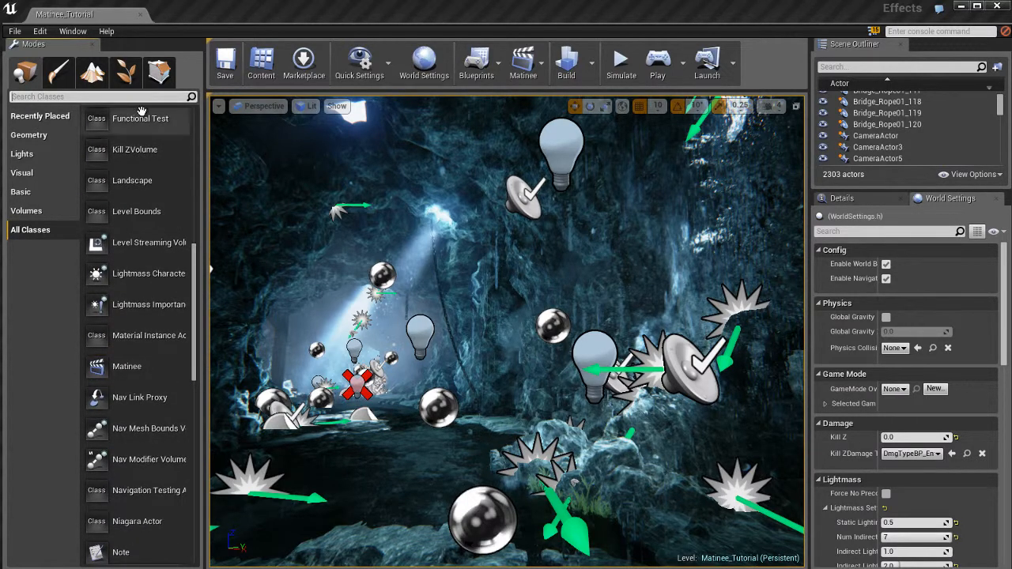
text(matin)
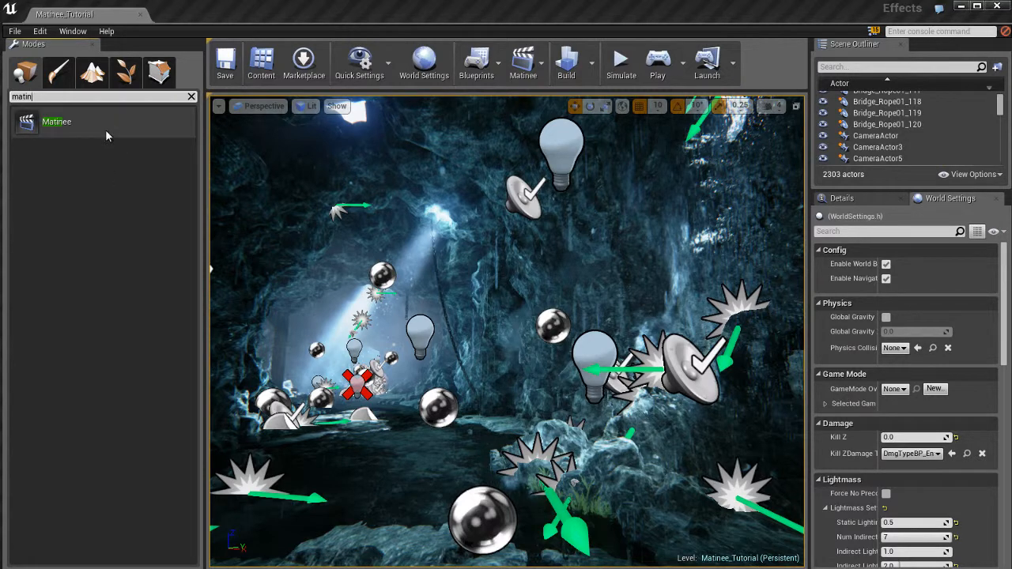
scroll(503, 397, up, 5)
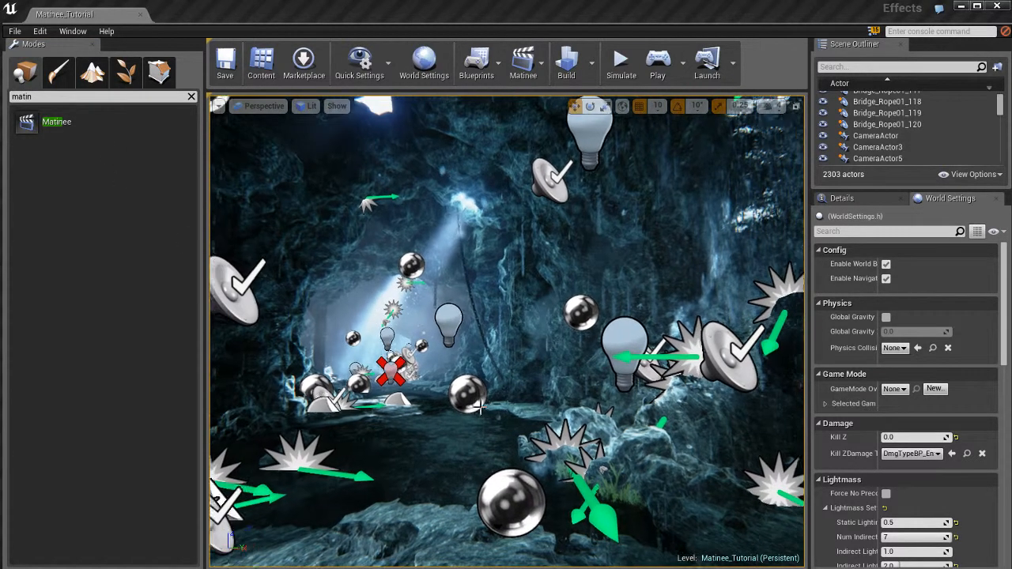
click(191, 97)
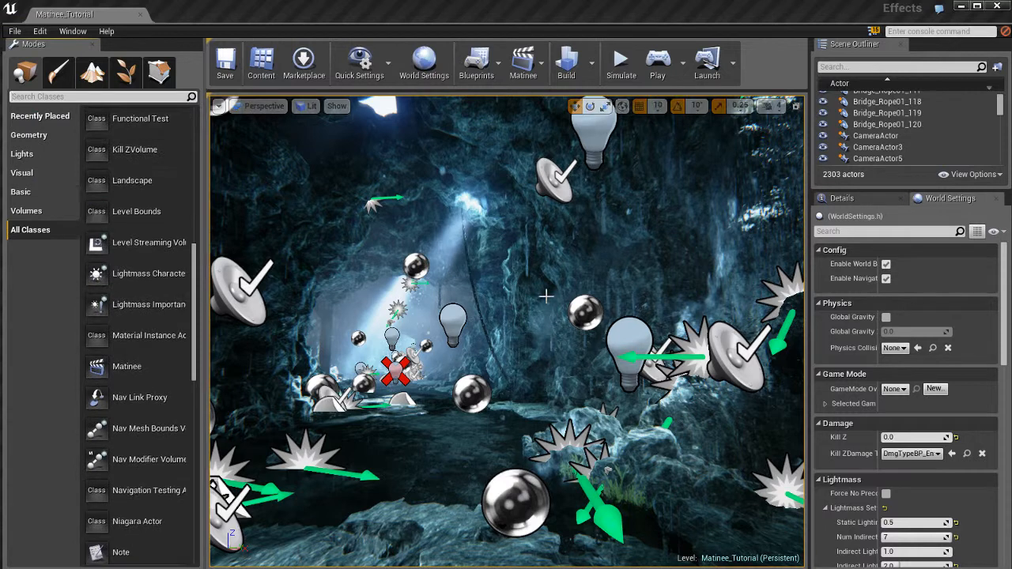
Enlarge the Scene Outliner, search it for matin, and focus the viewport on the MatineeActor
drag(900, 190, 901, 373)
scroll(905, 262, up, 10)
scroll(906, 262, up, 5)
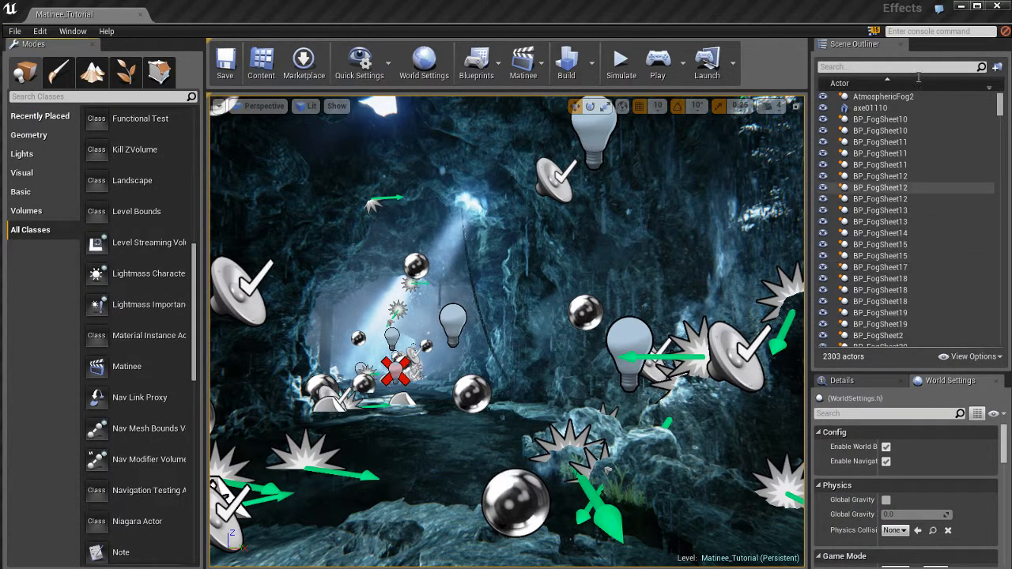
text(matin)
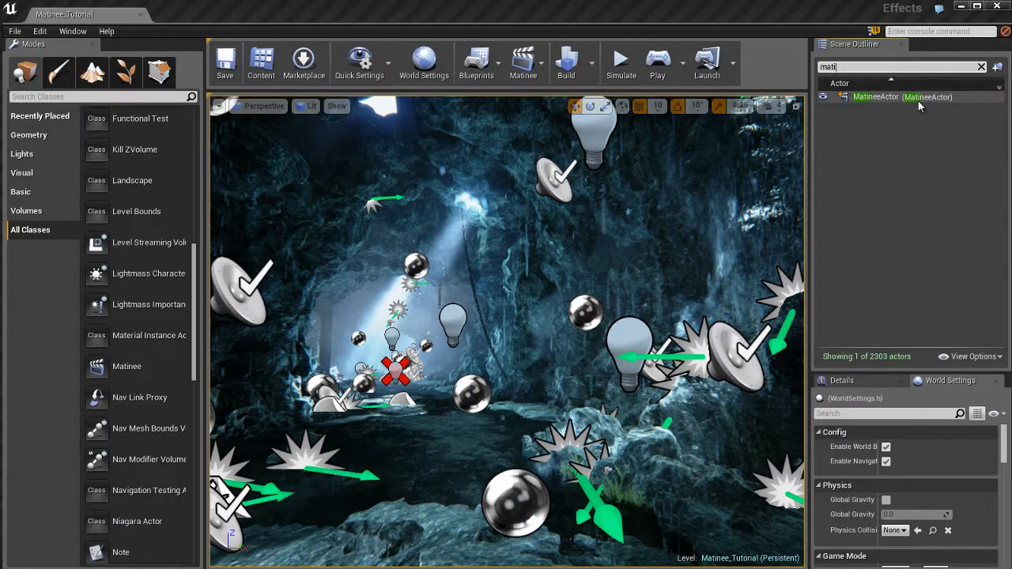
double_click(880, 97)
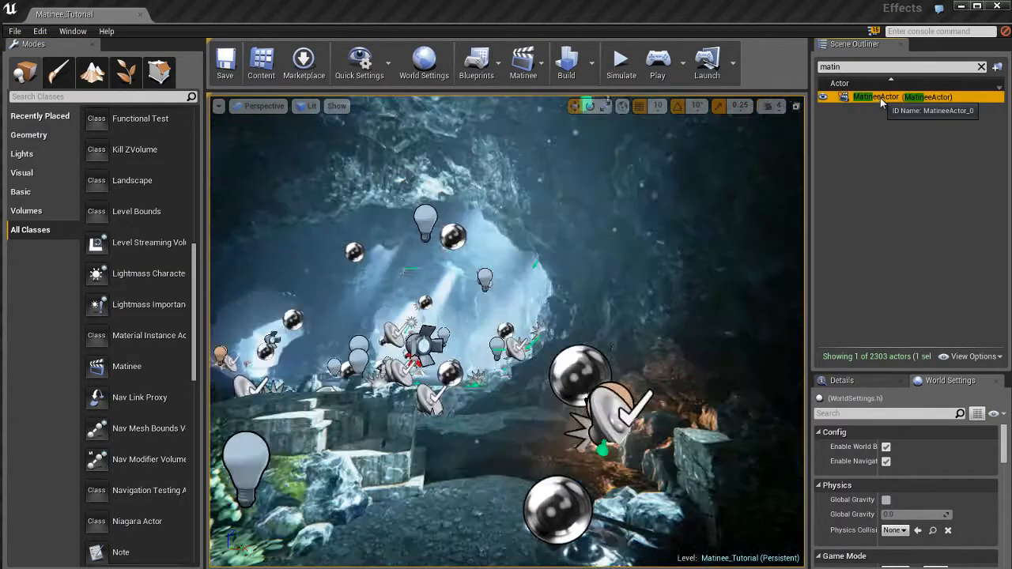
alt+drag(587, 304, 556, 364)
scroll(602, 290, up, 6)
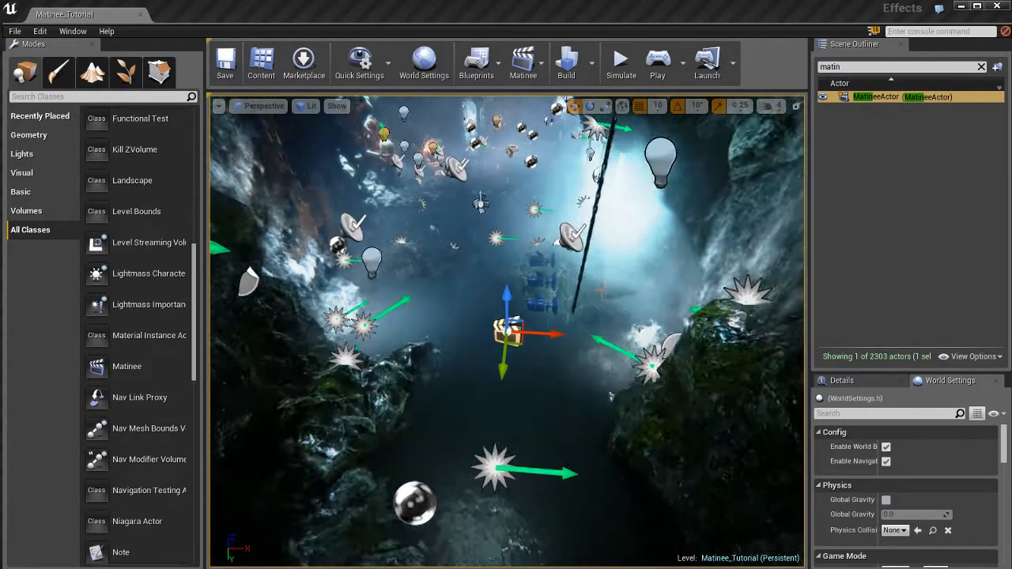
Open the MatineeActor in the Matinee editor and dock its window as a tab
alt+drag(656, 244, 212, 201)
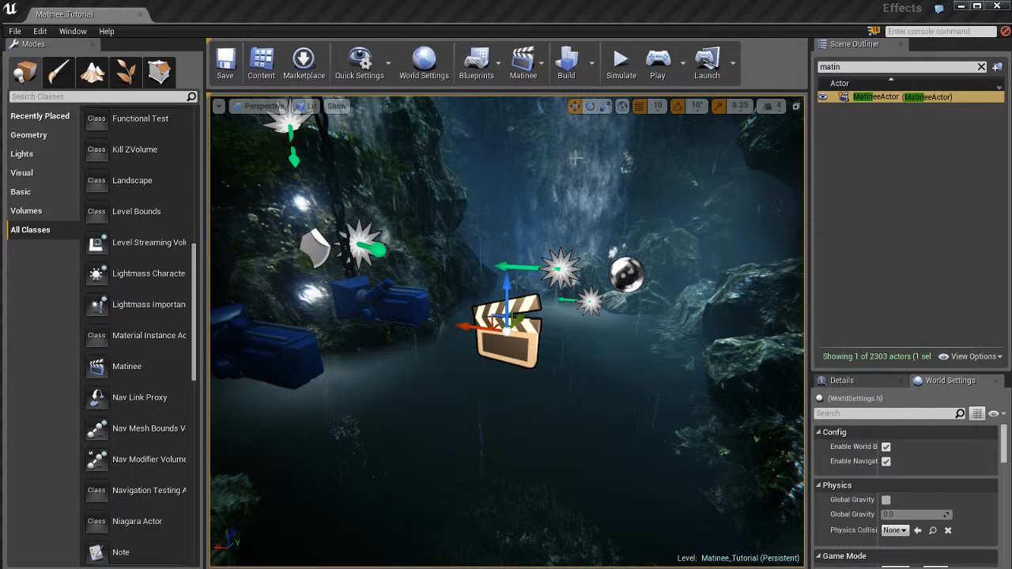
click(535, 67)
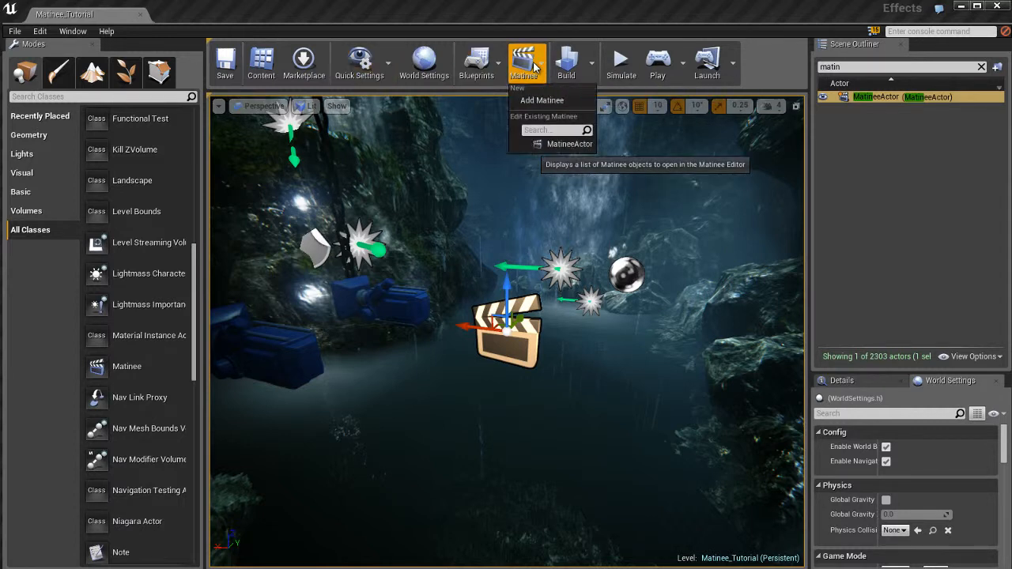
click(570, 144)
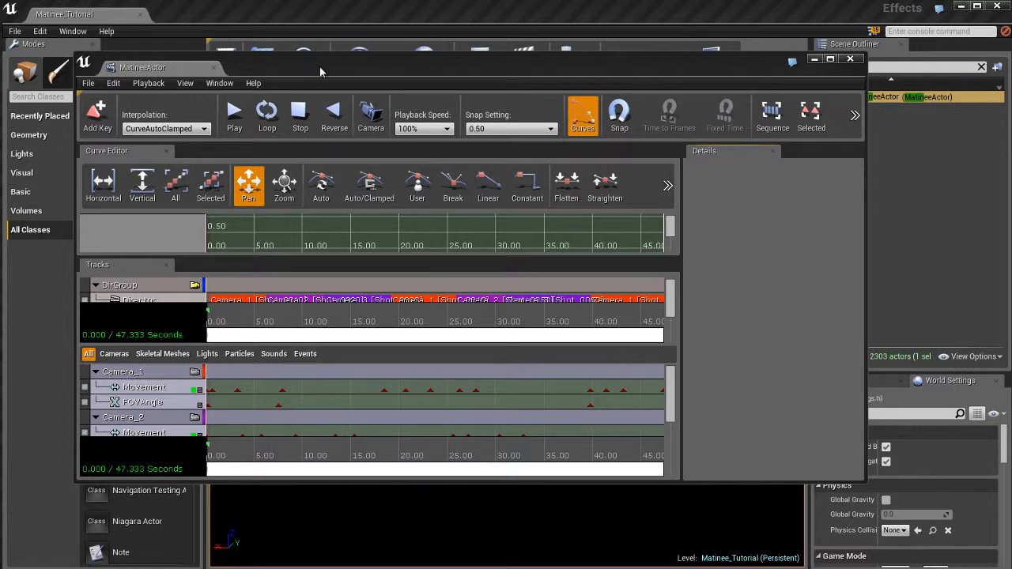
drag(329, 65, 375, 88)
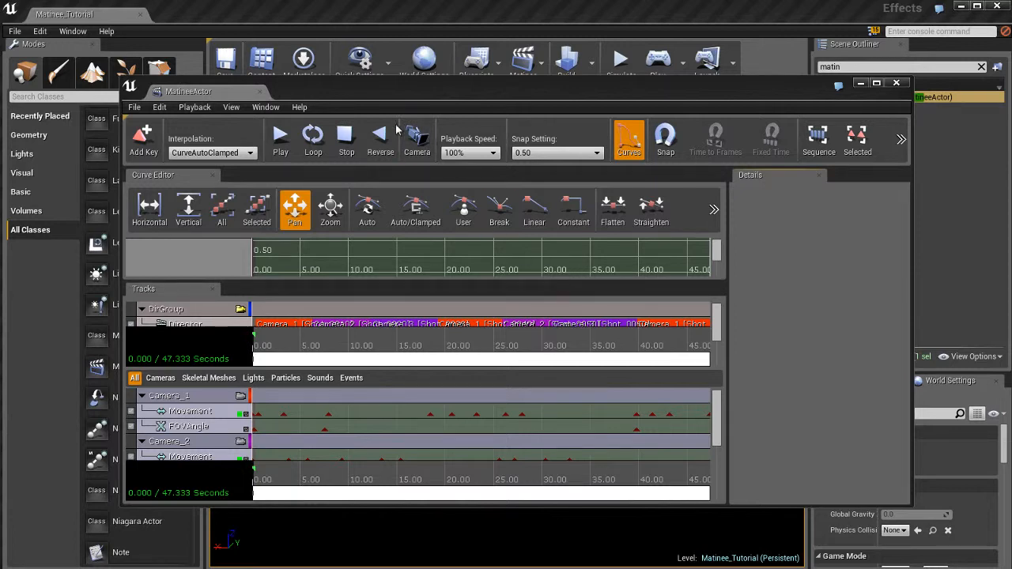
drag(218, 92, 194, 14)
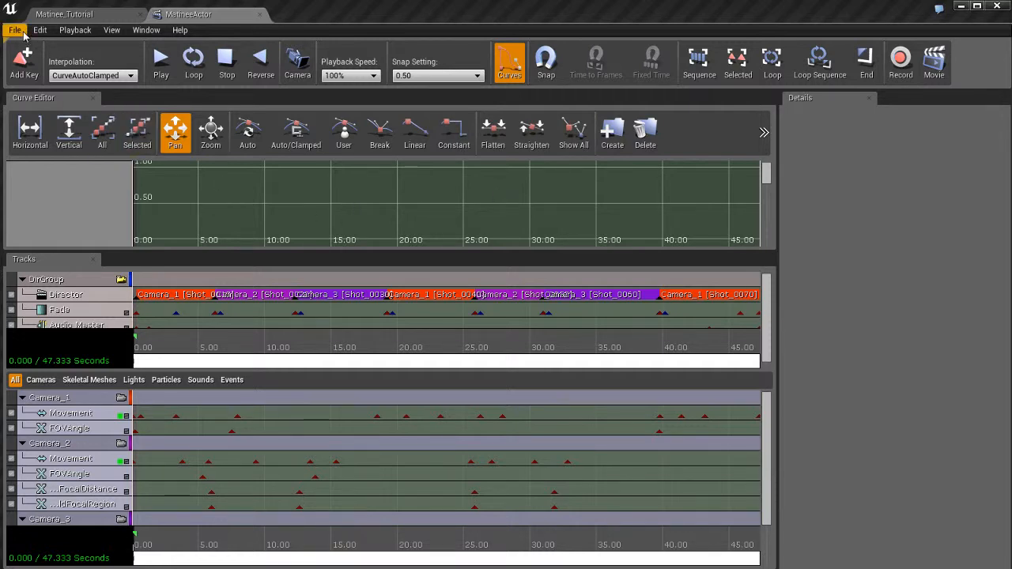
Examine the Playback menu and the playback speed options
click(147, 30)
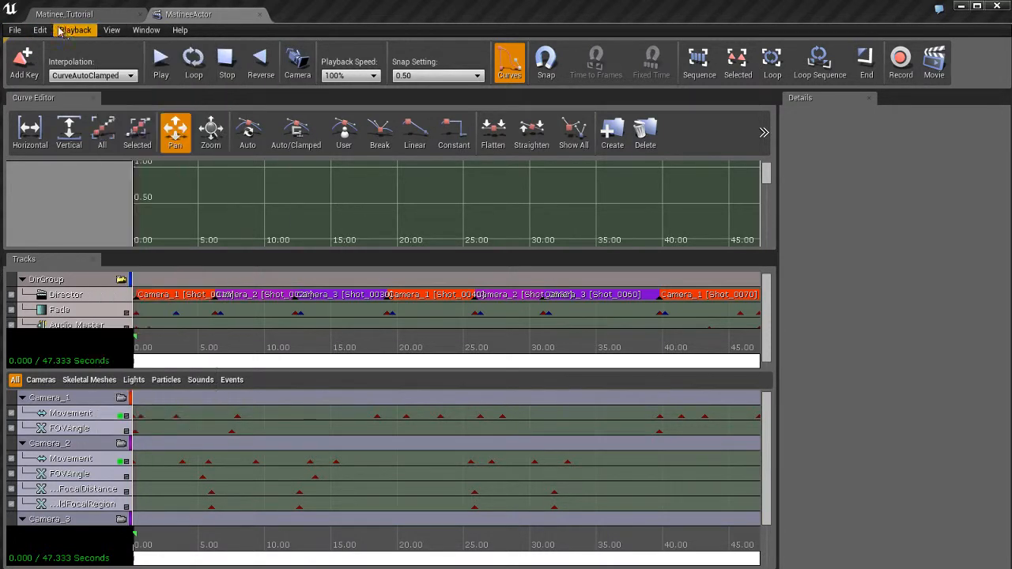
mouse_move(75, 33)
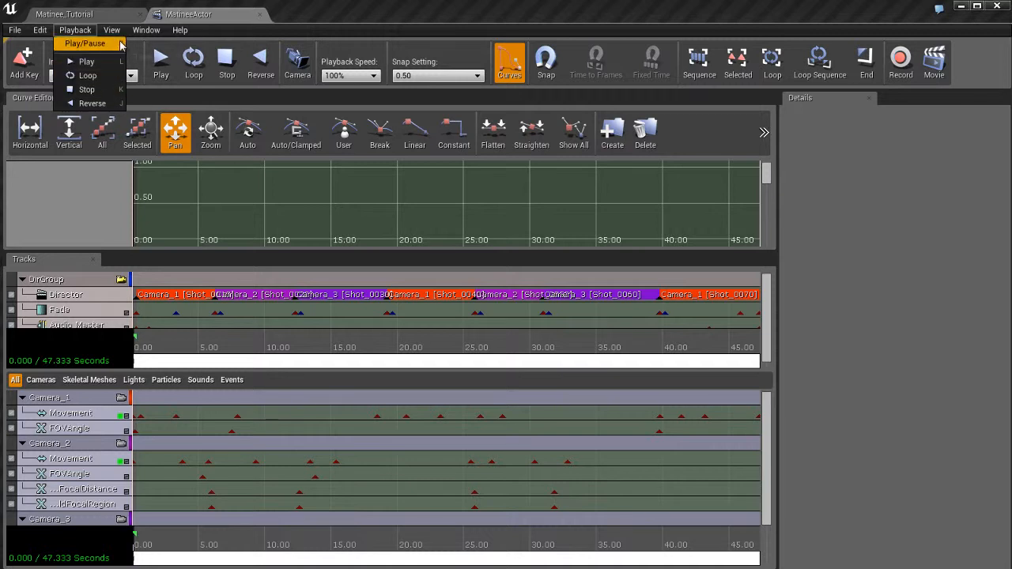
click(72, 32)
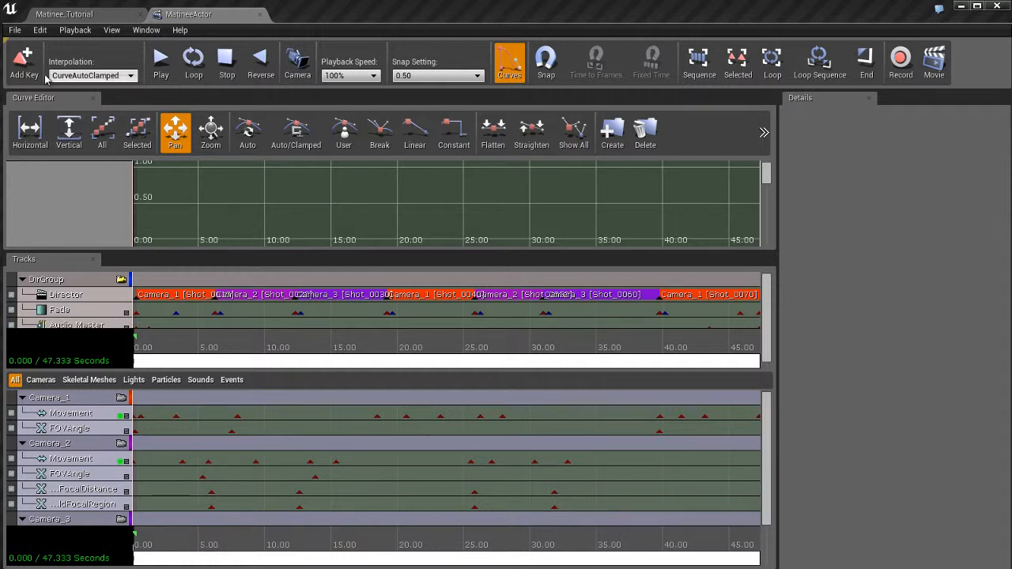
click(547, 61)
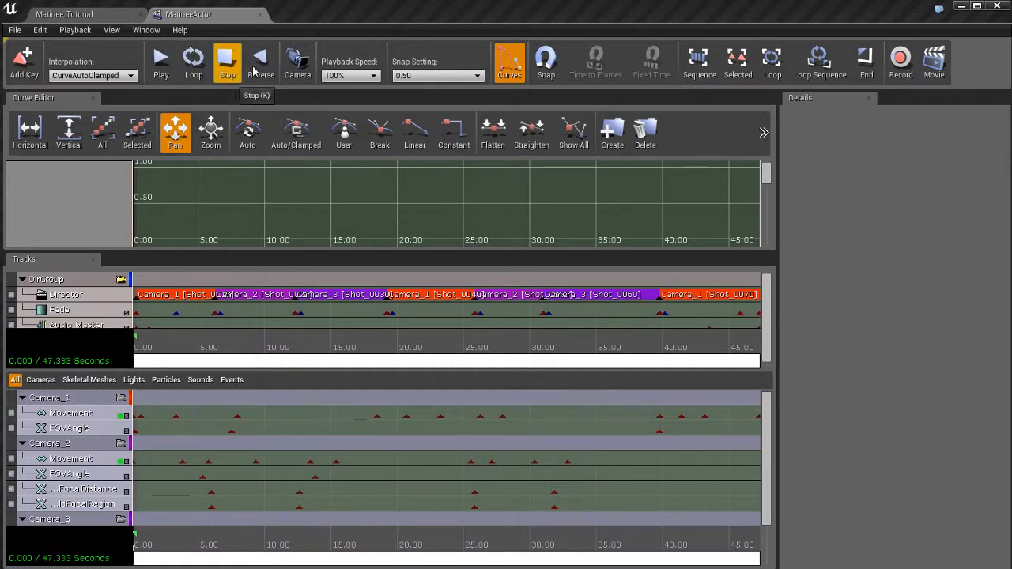
click(79, 31)
click(79, 34)
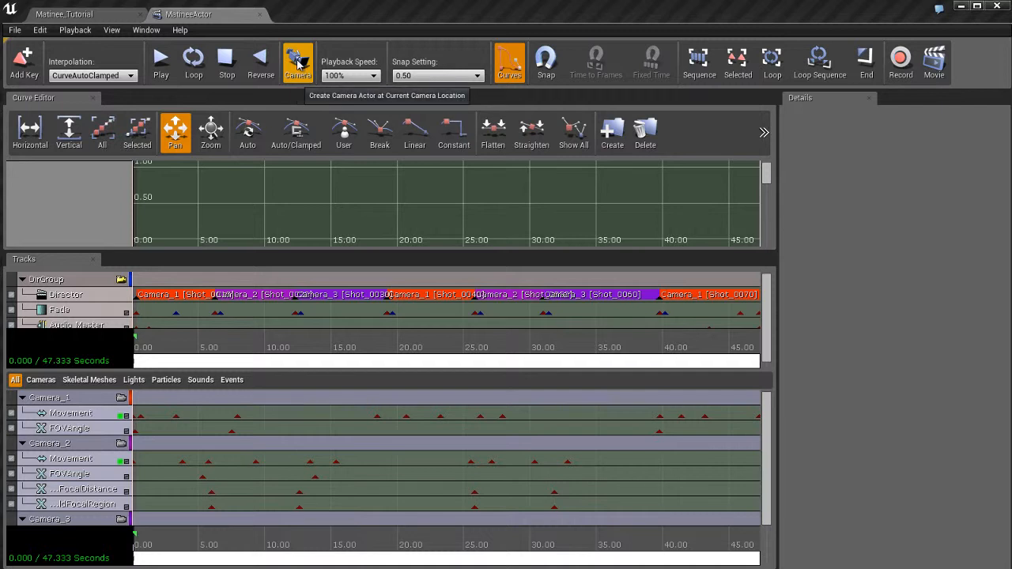
click(356, 76)
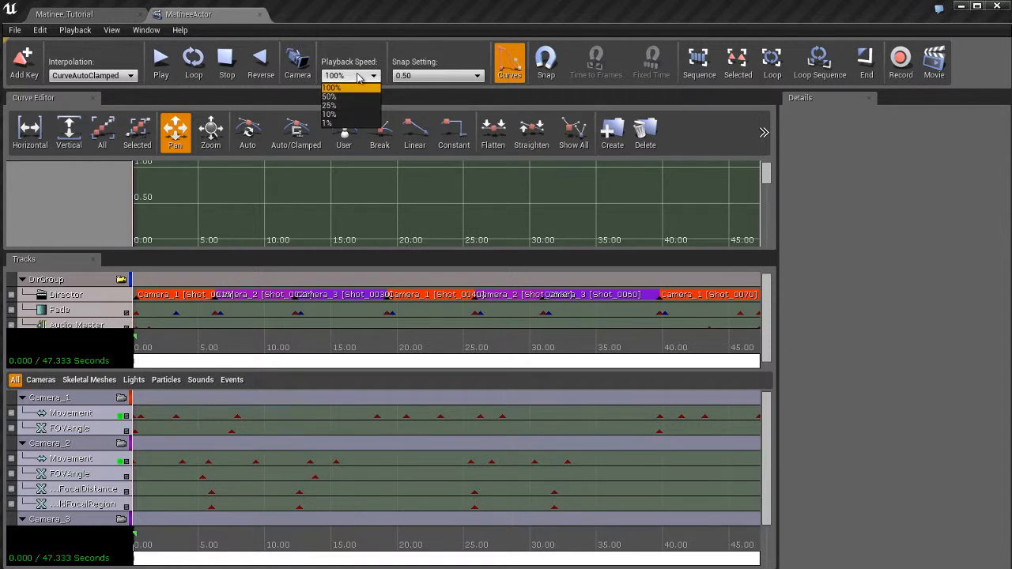
click(359, 77)
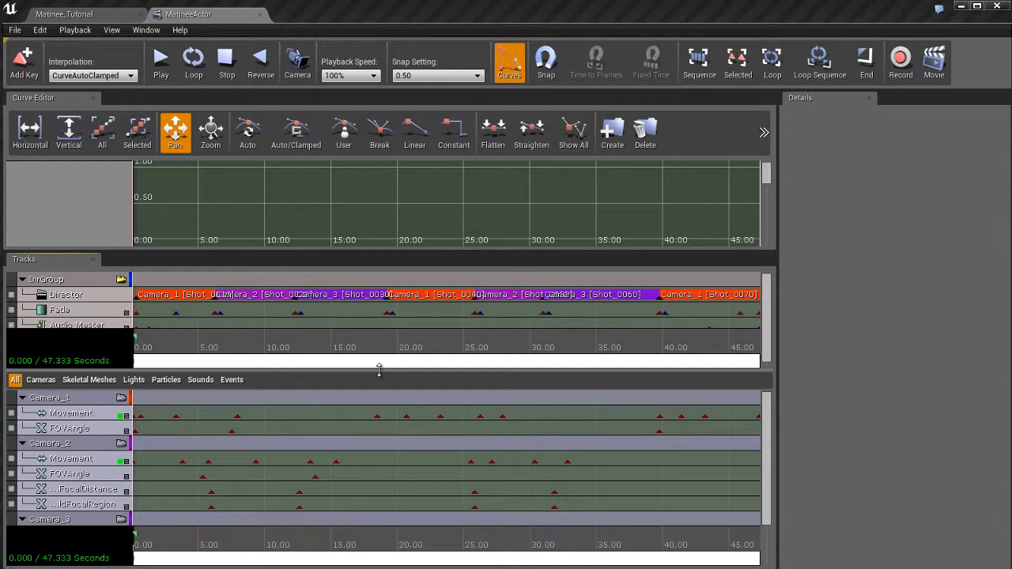
Collapse the Curve Editor, resize the two track panels, and select the Director track
drag(379, 370, 385, 443)
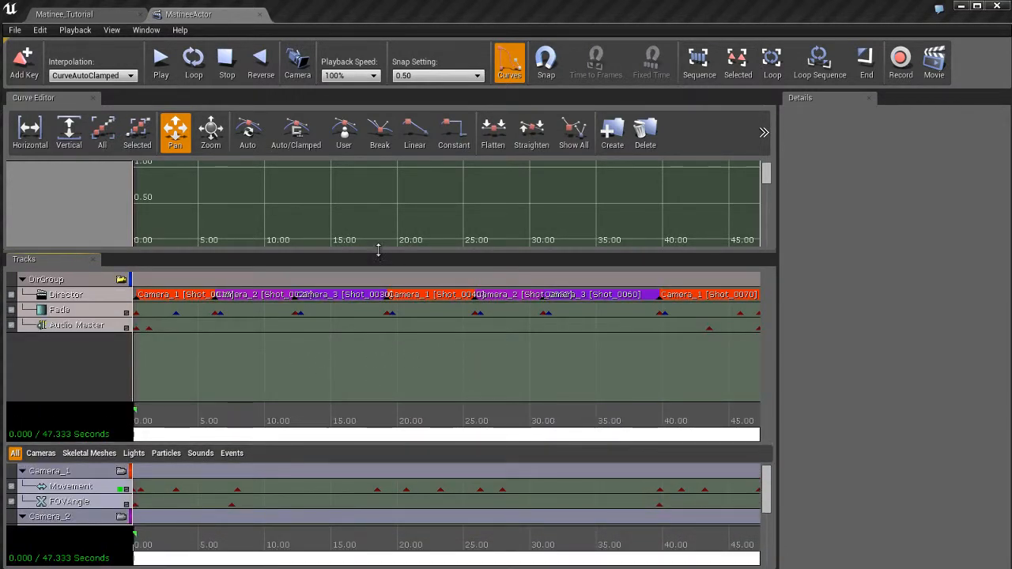
mouse_move(381, 251)
mouse_down()
mouse_move(378, 211)
mouse_move(379, 264)
mouse_up()
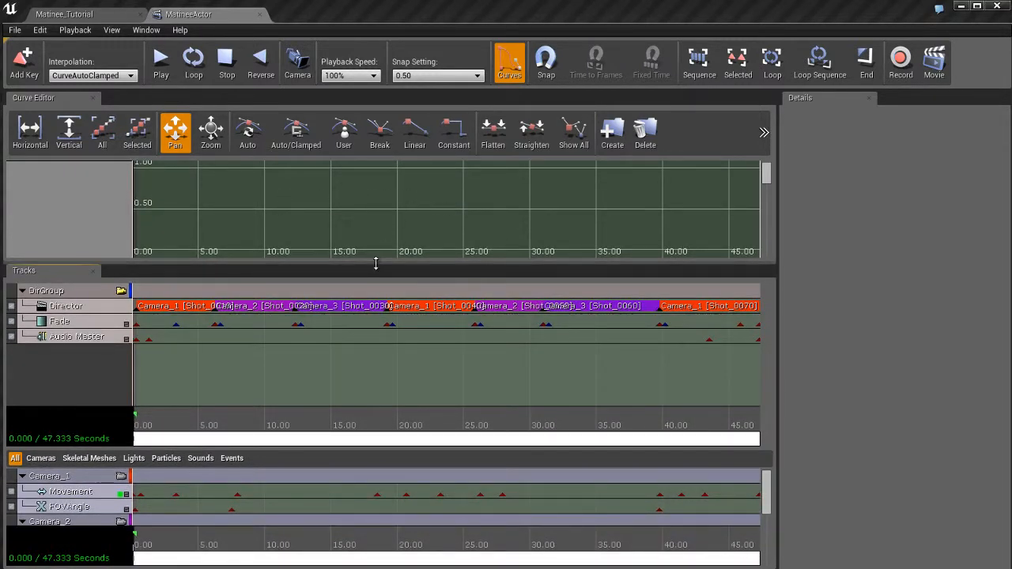
drag(375, 267, 373, 176)
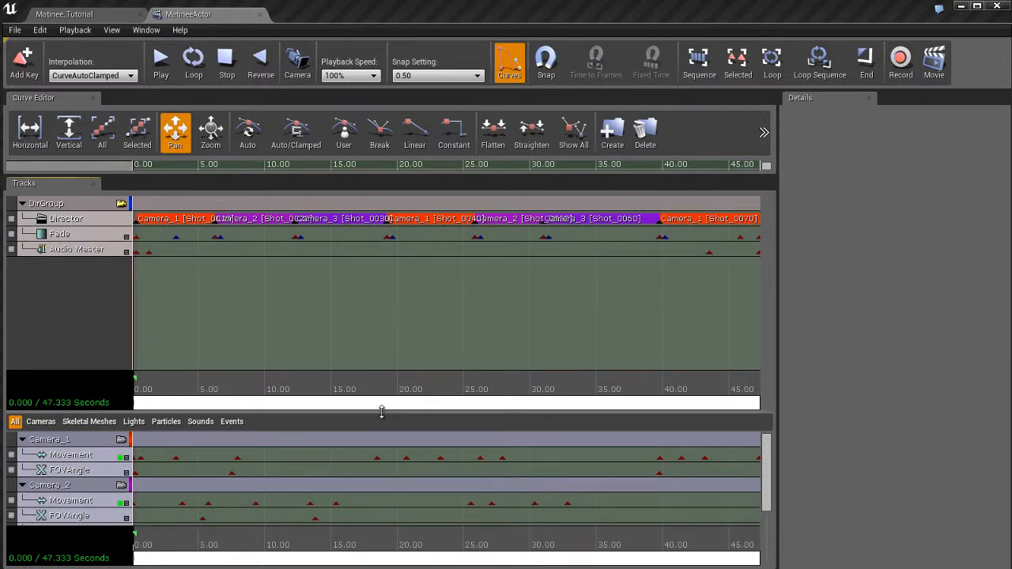
drag(380, 408, 386, 358)
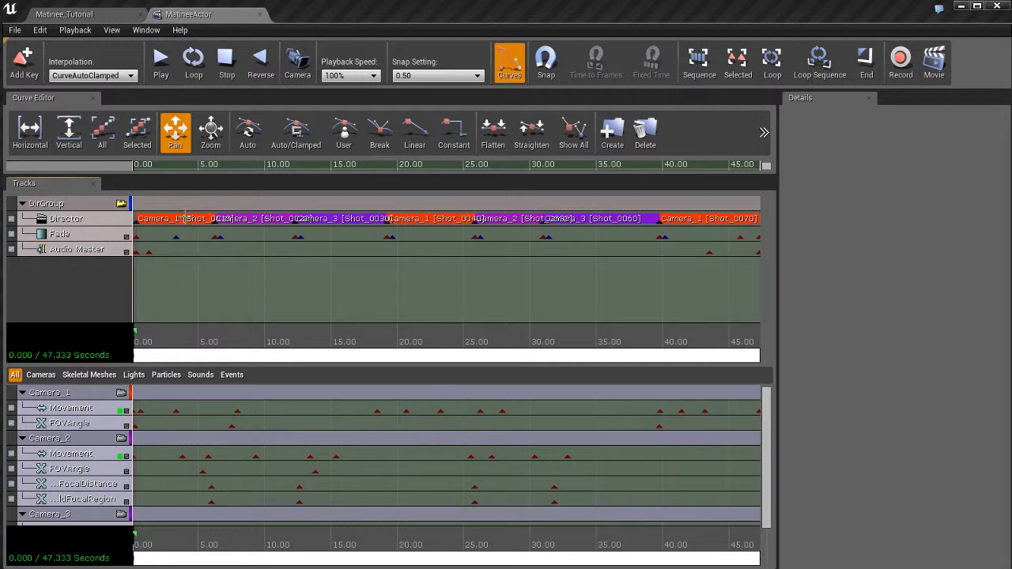
click(80, 234)
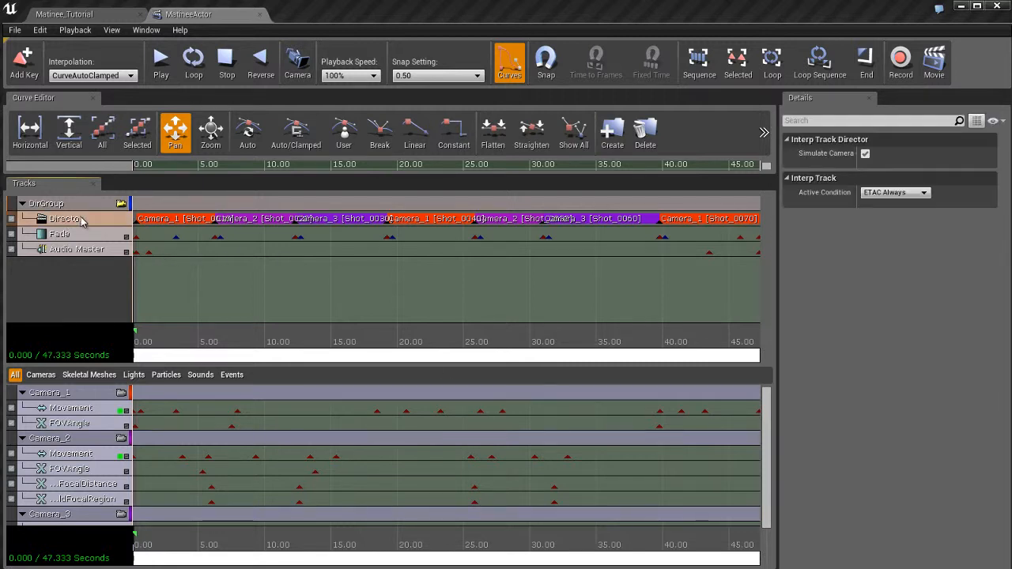
Select the Director, Fade and Audio Master tracks in turn to inspect their properties
click(77, 246)
click(77, 237)
click(82, 221)
click(86, 280)
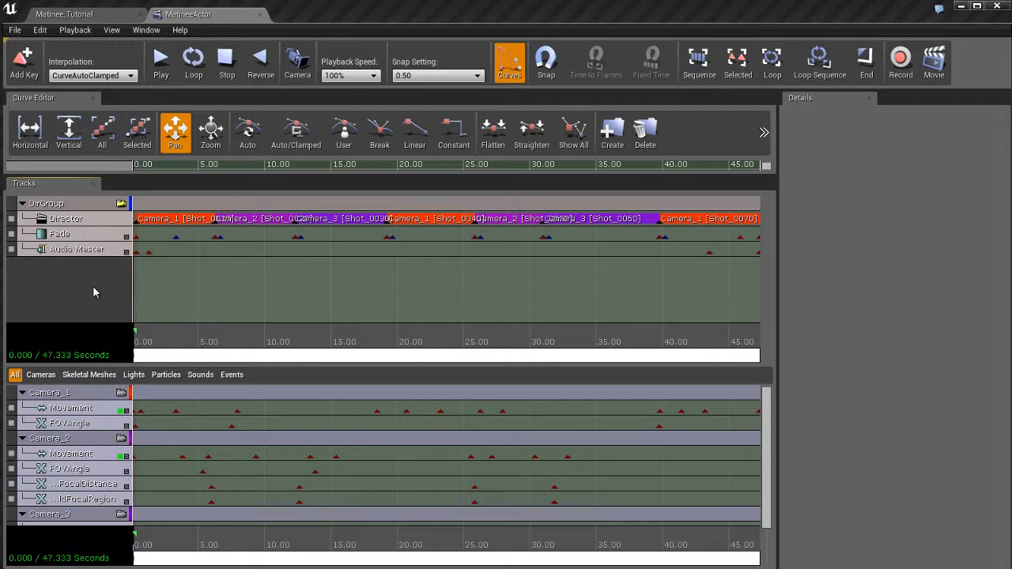
click(93, 221)
click(92, 234)
click(92, 250)
click(92, 285)
click(89, 413)
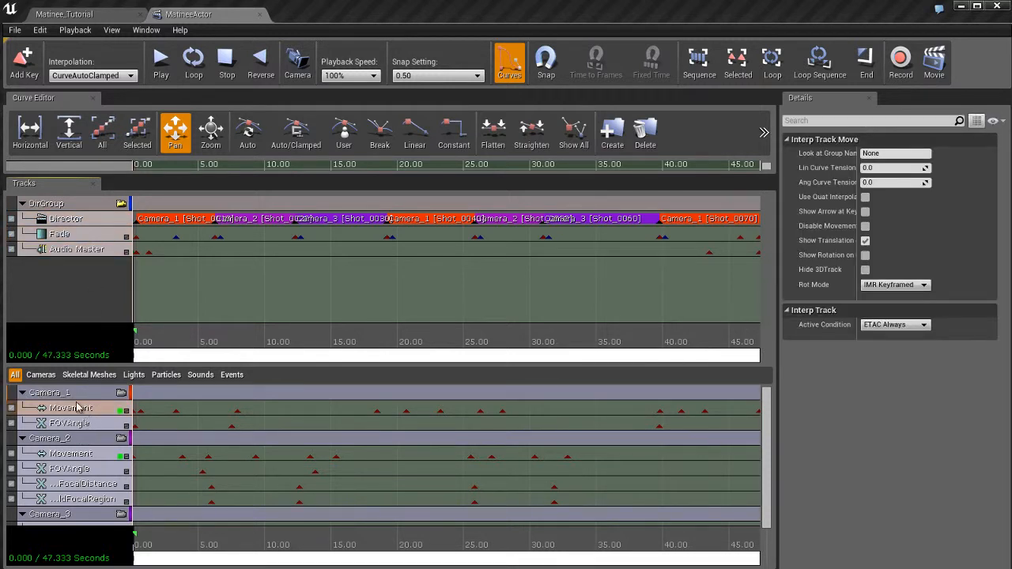
Select the Camera_1 and Camera_2 groups and each of their tracks in turn to inspect their properties
click(59, 396)
click(79, 415)
click(63, 427)
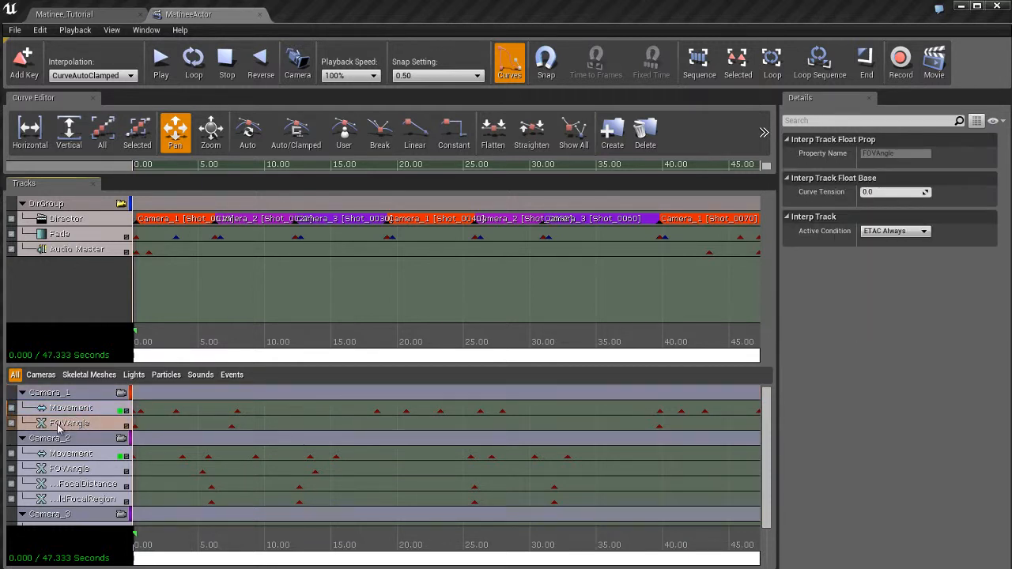
click(95, 411)
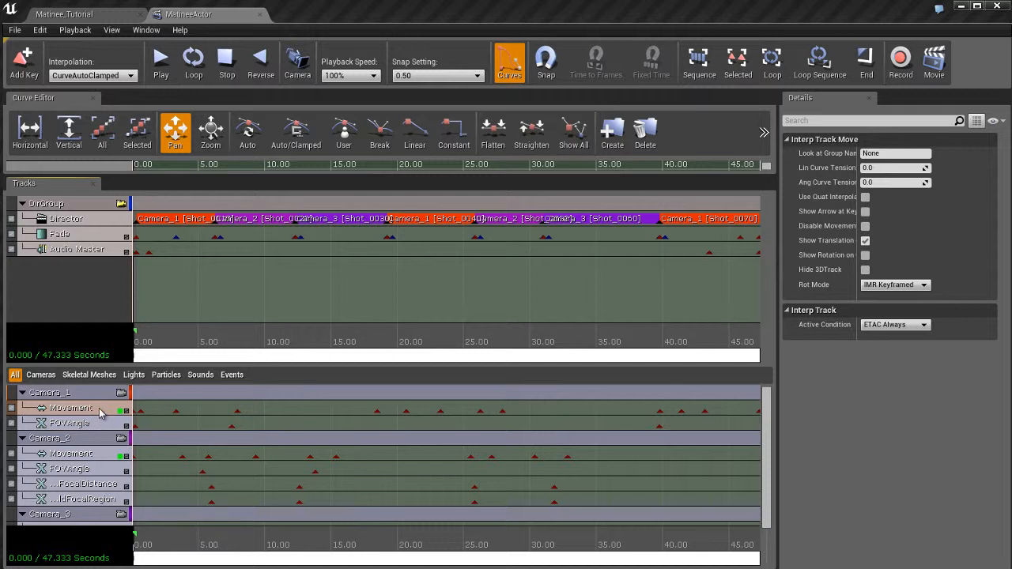
click(96, 440)
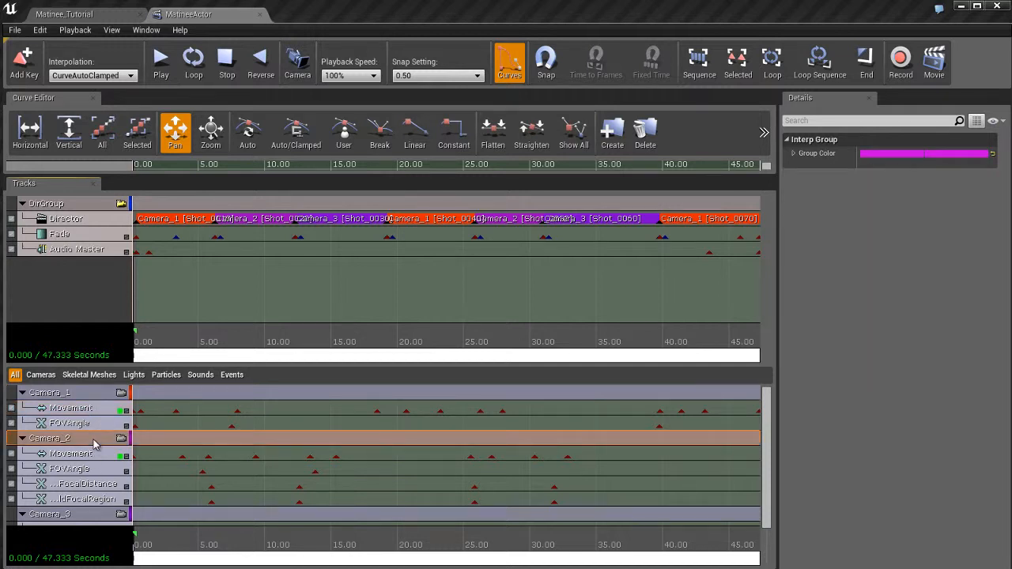
click(101, 458)
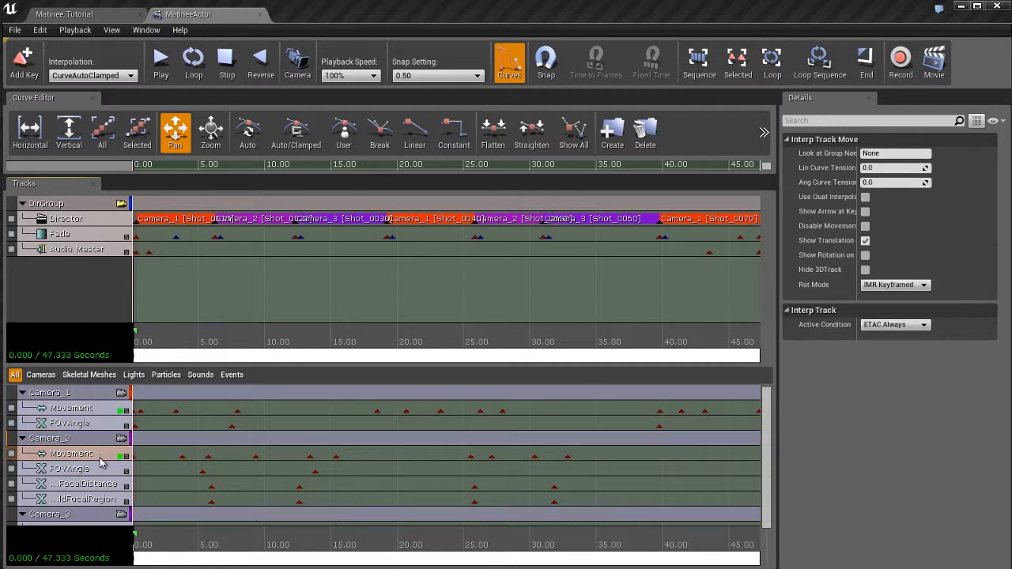
click(100, 472)
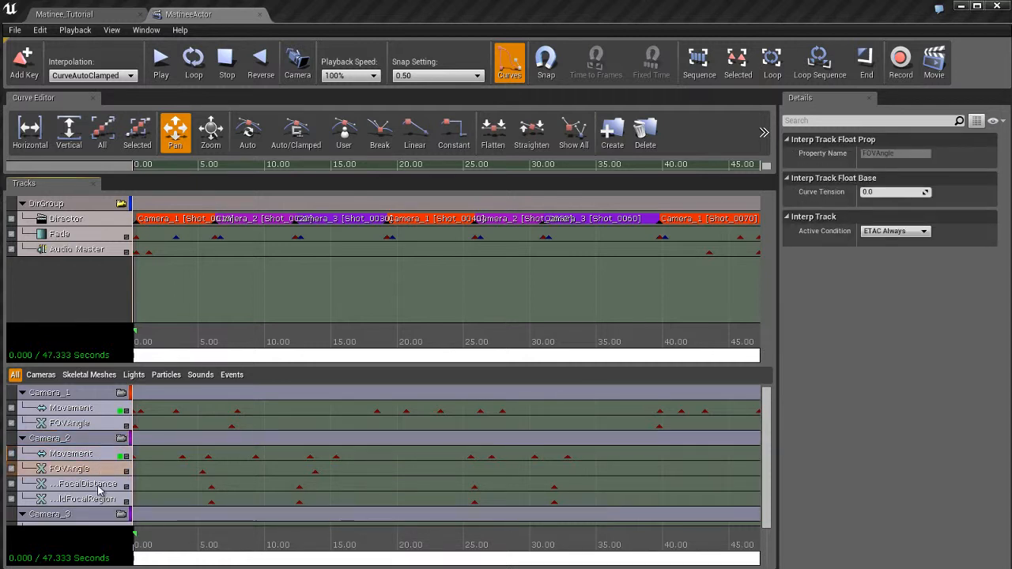
click(100, 487)
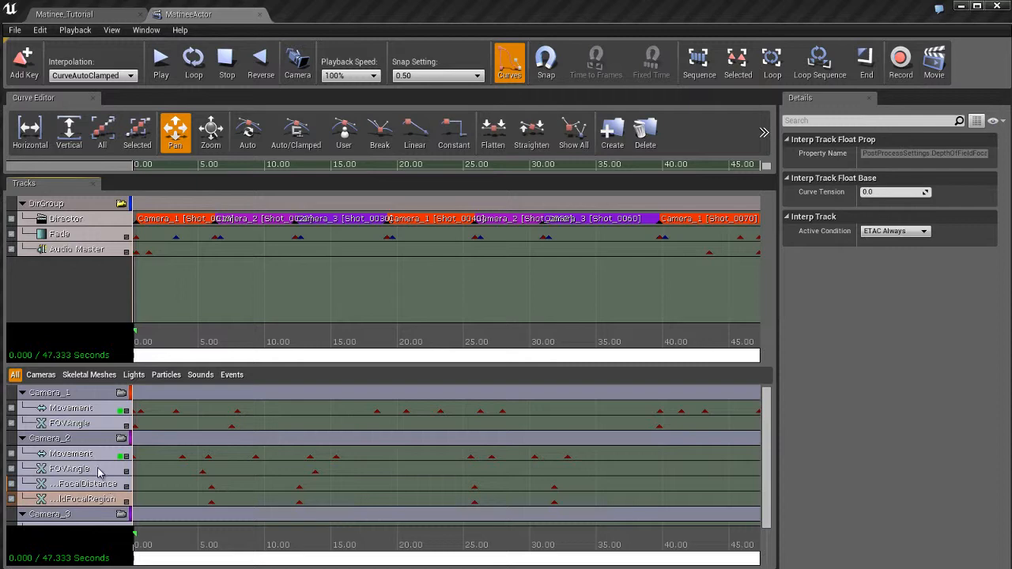
Zoom and pan the timeline to examine the keyframes across the whole sequence
scroll(98, 470, down, 3)
scroll(98, 469, up, 3)
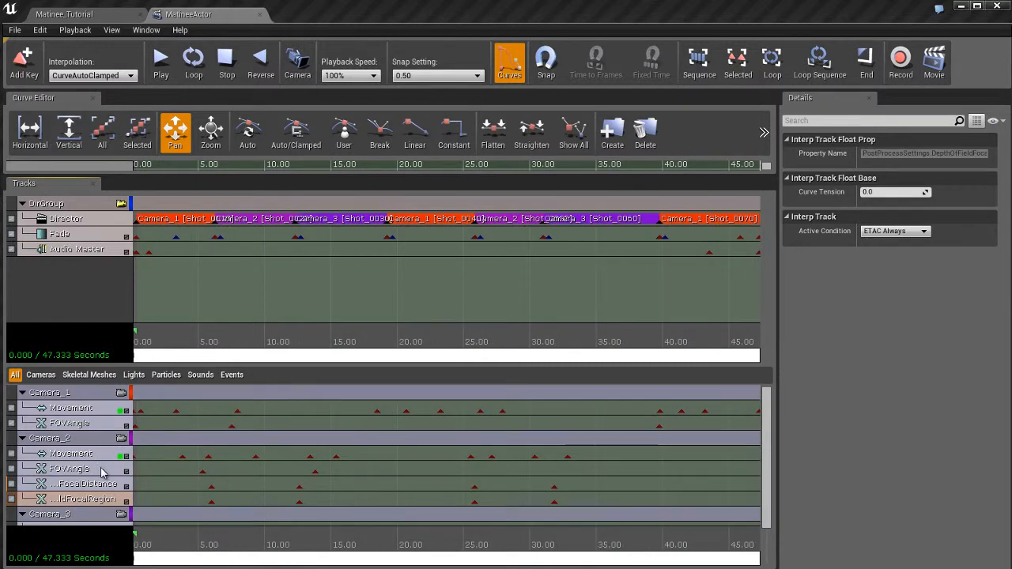
drag(268, 488, 244, 478)
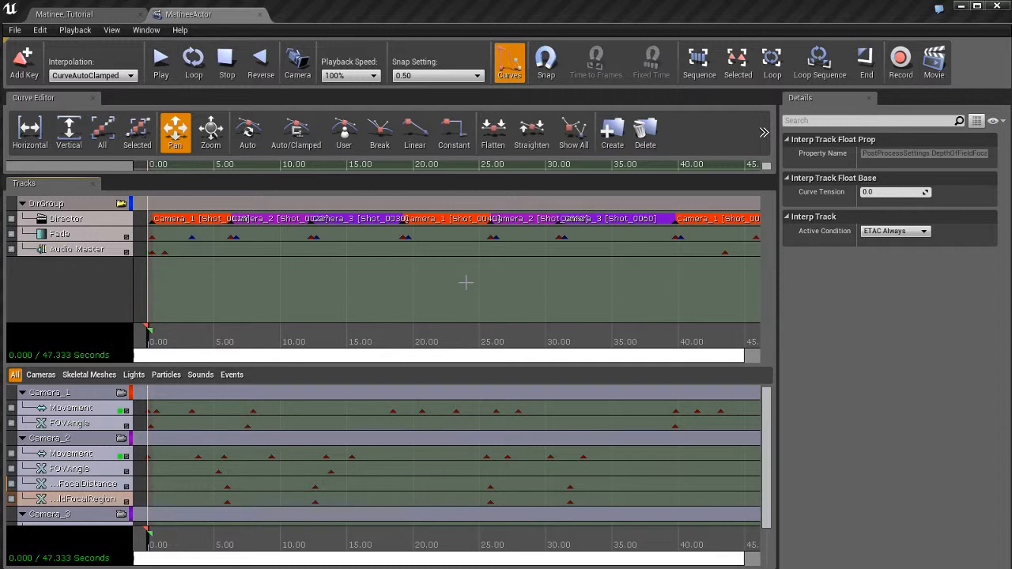
scroll(466, 283, down, 4)
scroll(466, 282, up, 4)
scroll(466, 283, down, 4)
scroll(466, 283, up, 3)
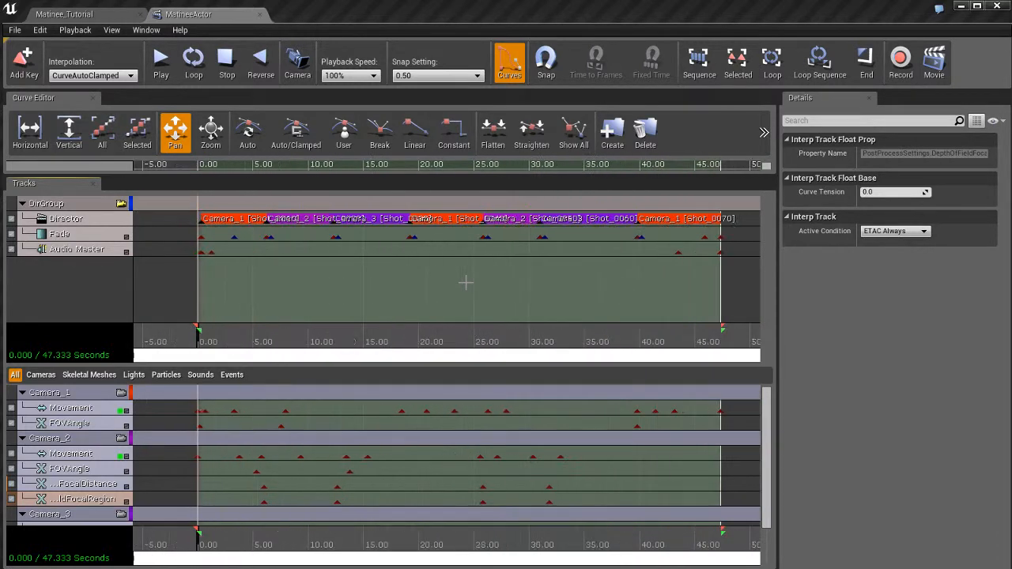
scroll(466, 282, down, 1)
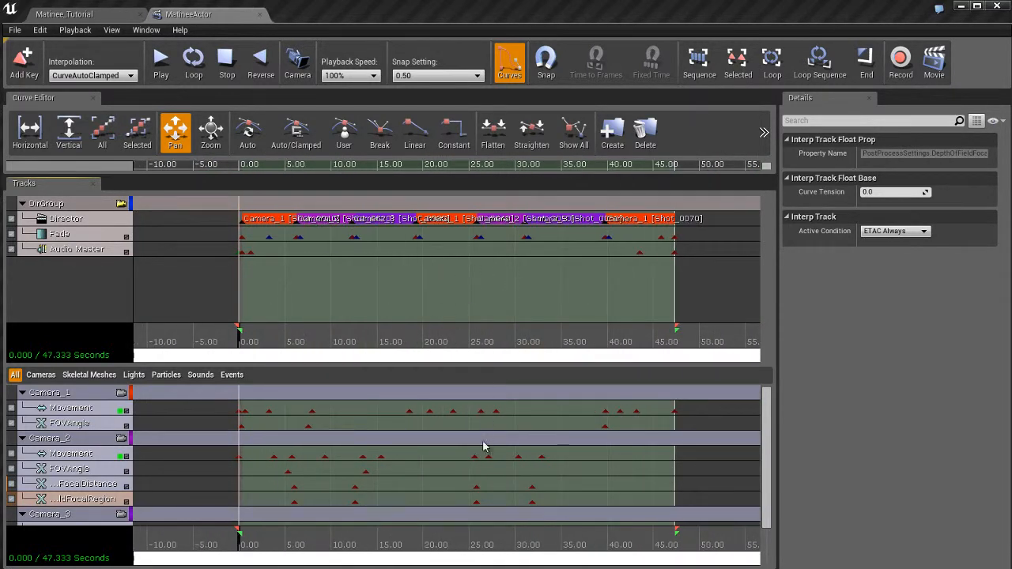
scroll(430, 436, down, 1)
scroll(441, 443, up, 3)
scroll(441, 443, down, 3)
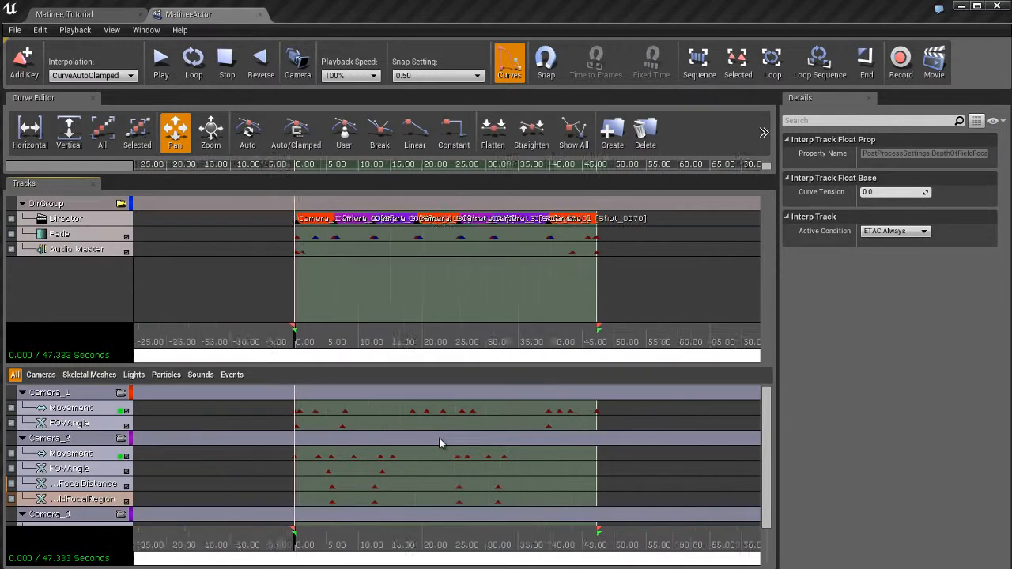
scroll(440, 443, up, 3)
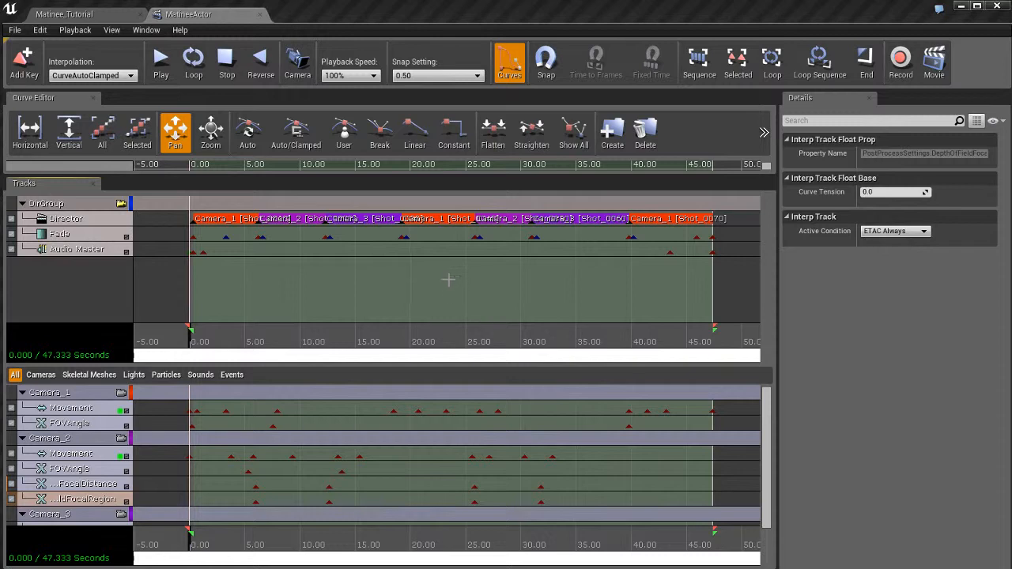
drag(506, 279, 437, 276)
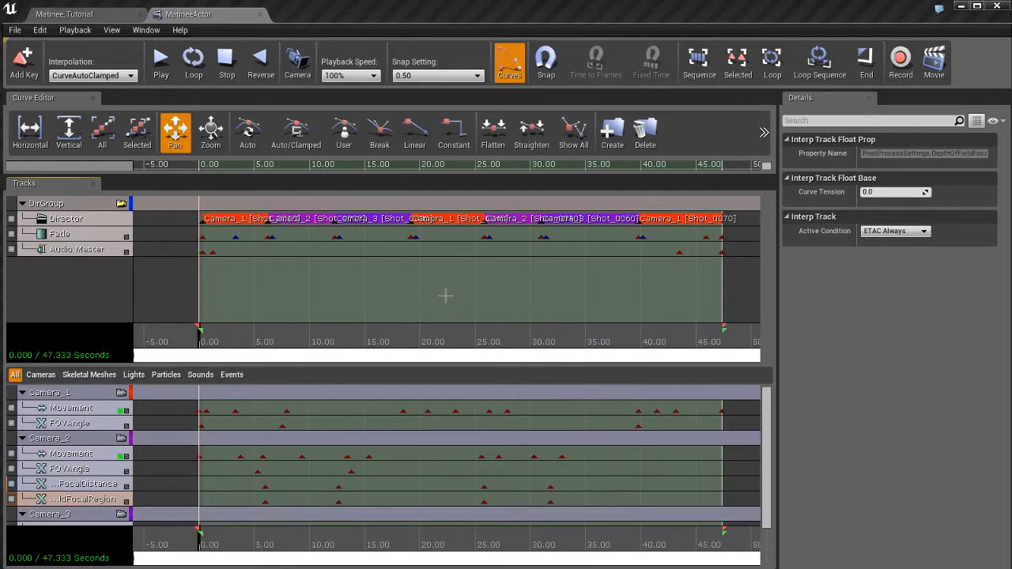
mouse_move(445, 294)
mouse_down()
mouse_move(407, 289)
mouse_move(450, 288)
mouse_up()
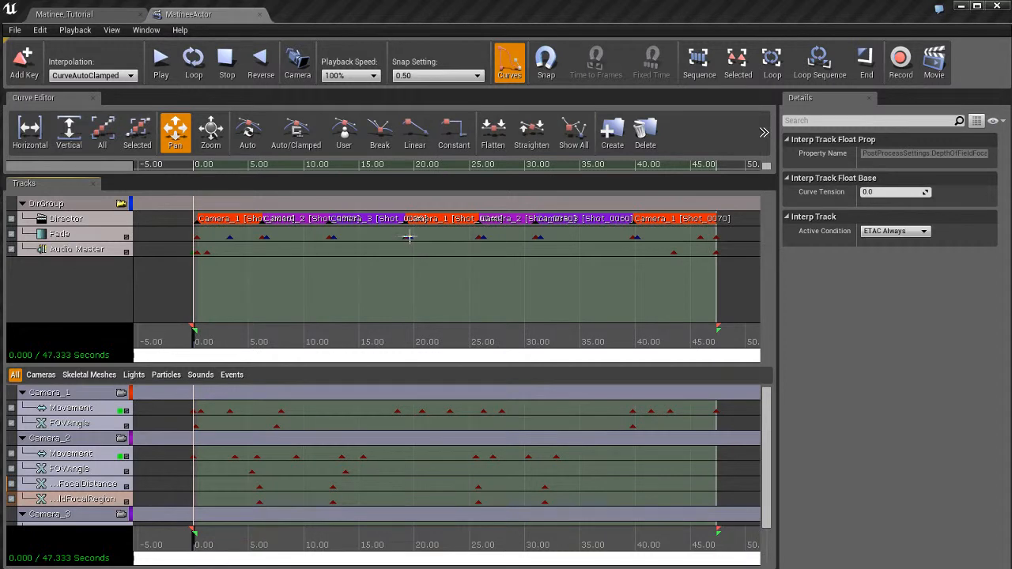
Select a Fade track keyframe near 19 seconds and scrub the time cursor to about 11 seconds
click(406, 237)
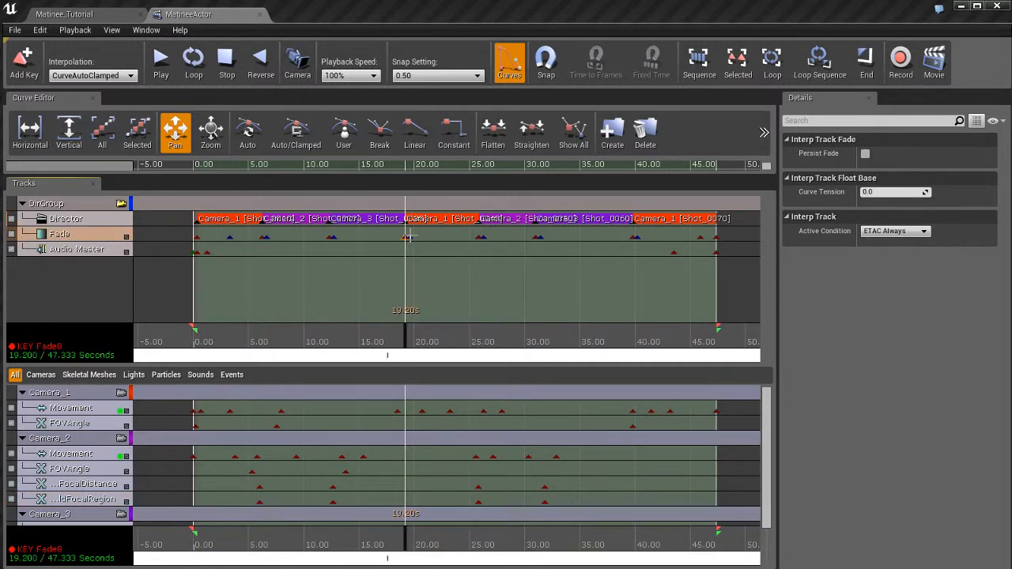
click(410, 237)
click(406, 237)
drag(443, 283, 461, 274)
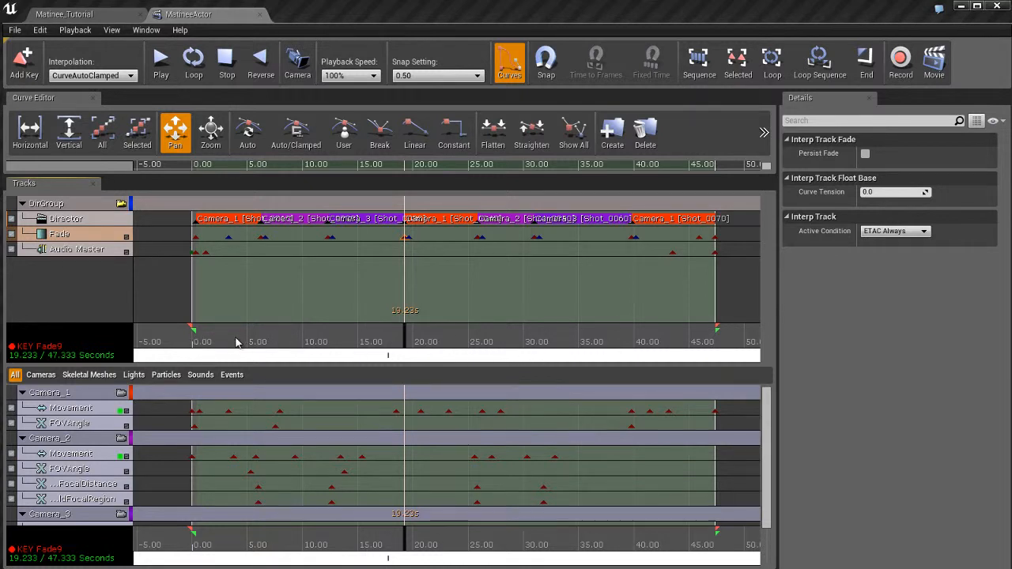
mouse_move(207, 339)
mouse_down()
mouse_move(193, 336)
mouse_move(411, 329)
mouse_move(700, 342)
mouse_move(289, 342)
mouse_move(395, 342)
mouse_move(332, 324)
mouse_move(315, 340)
mouse_up()
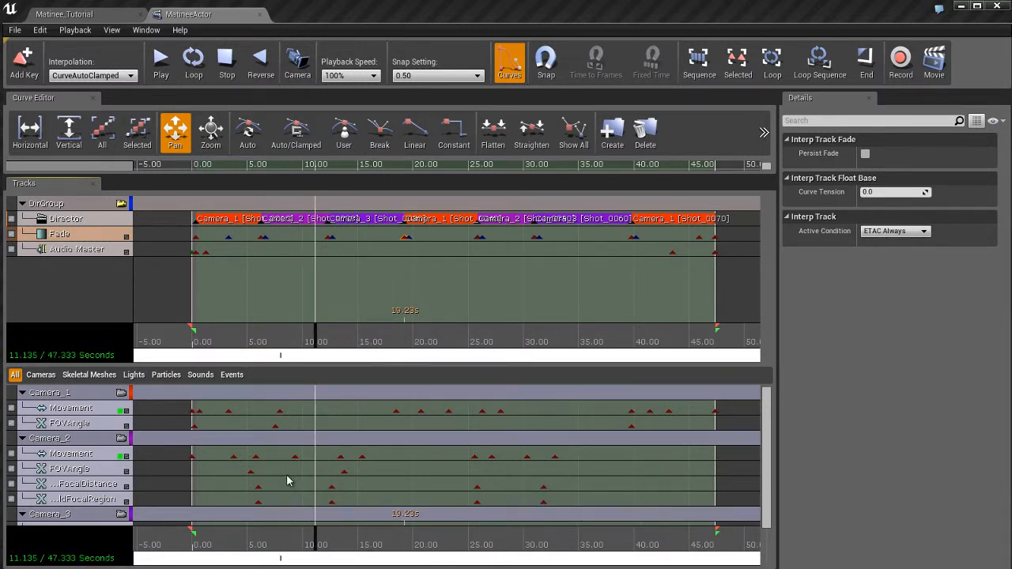
drag(281, 476, 289, 438)
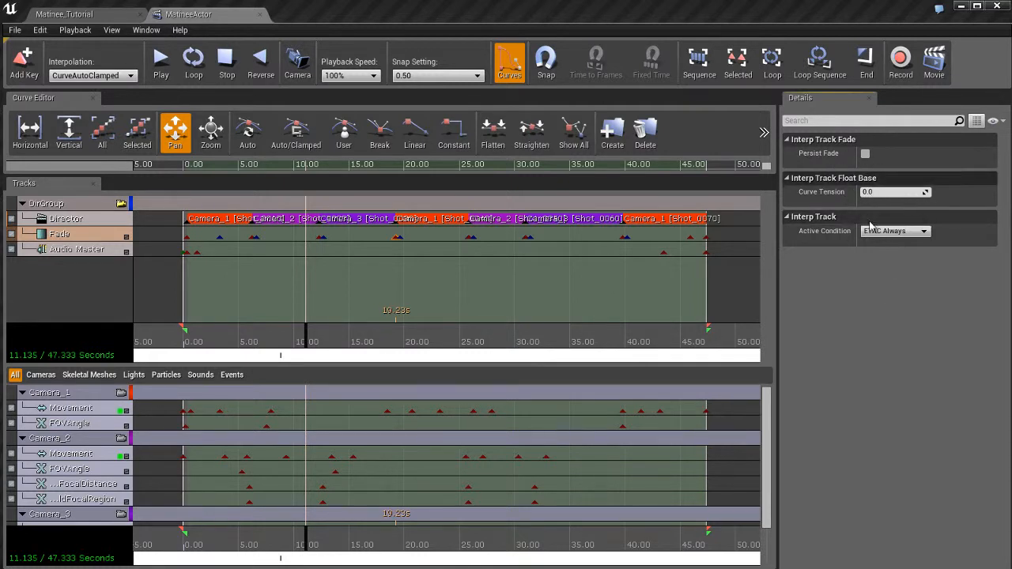
Select the Audio Master track and the Camera_1 Movement and FOVAngle tracks to inspect their properties
click(93, 253)
click(81, 409)
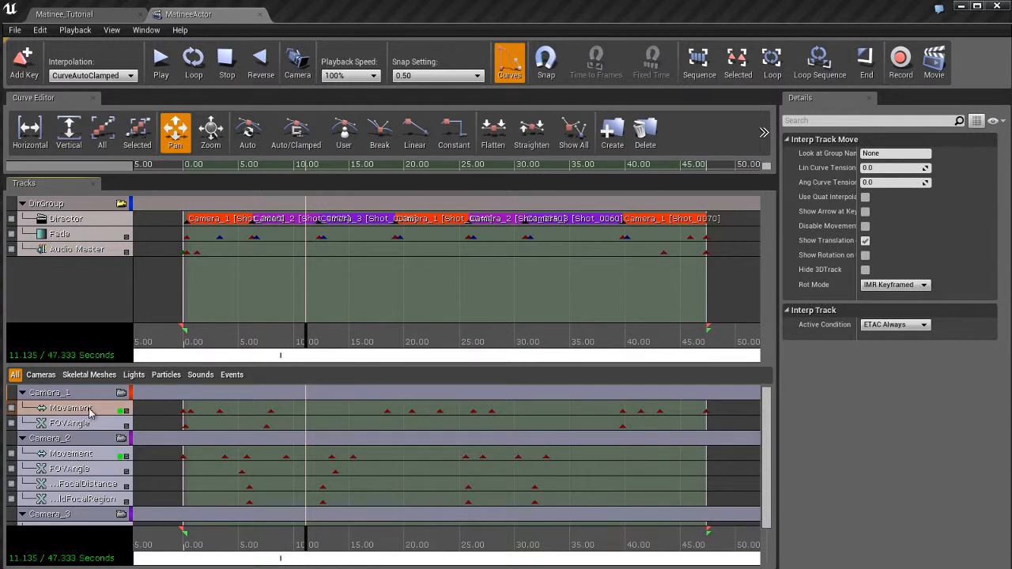
click(90, 426)
click(93, 412)
Scrub the time cursor to about 16.6 seconds and return to the Matinee_Tutorial level tab
drag(309, 346, 369, 341)
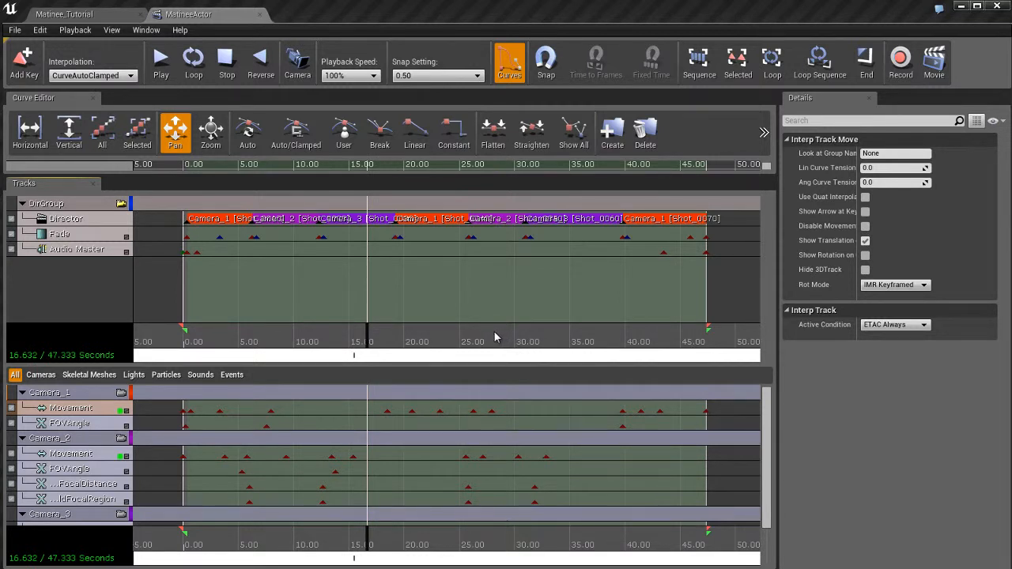
click(91, 15)
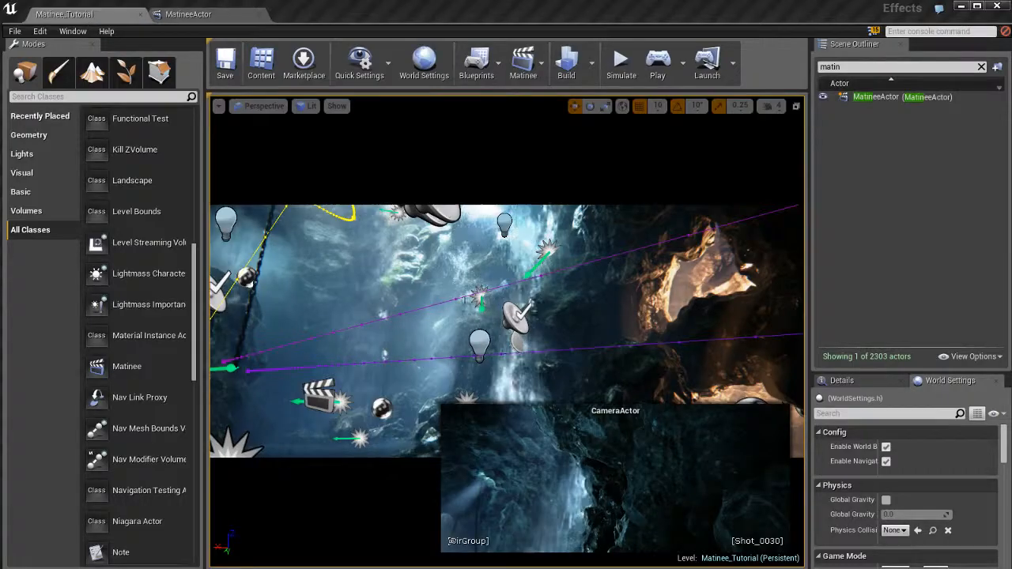